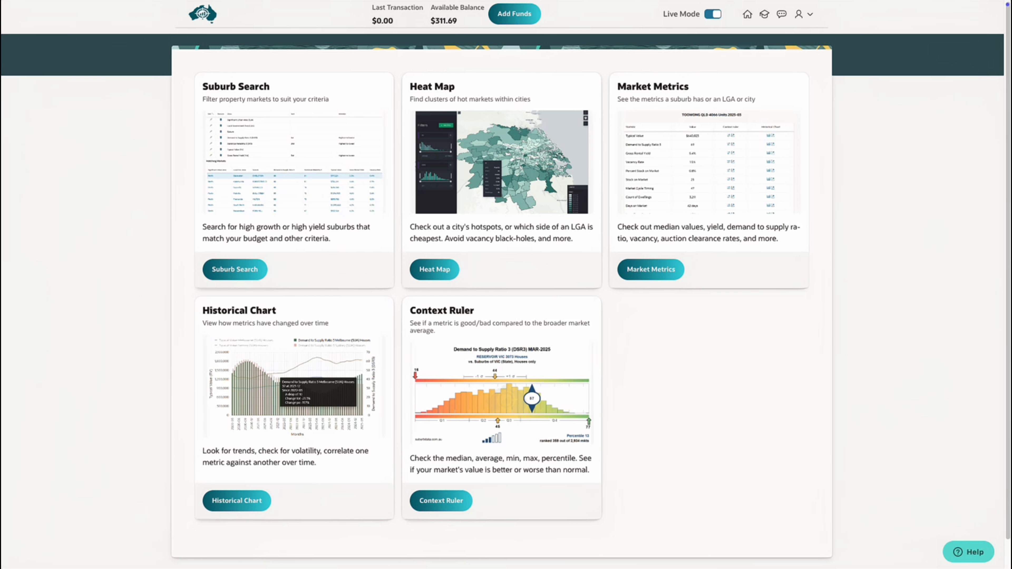
Open Suburb Search and review its filters, display and sort options, geography and market type settings
left_click(243, 276)
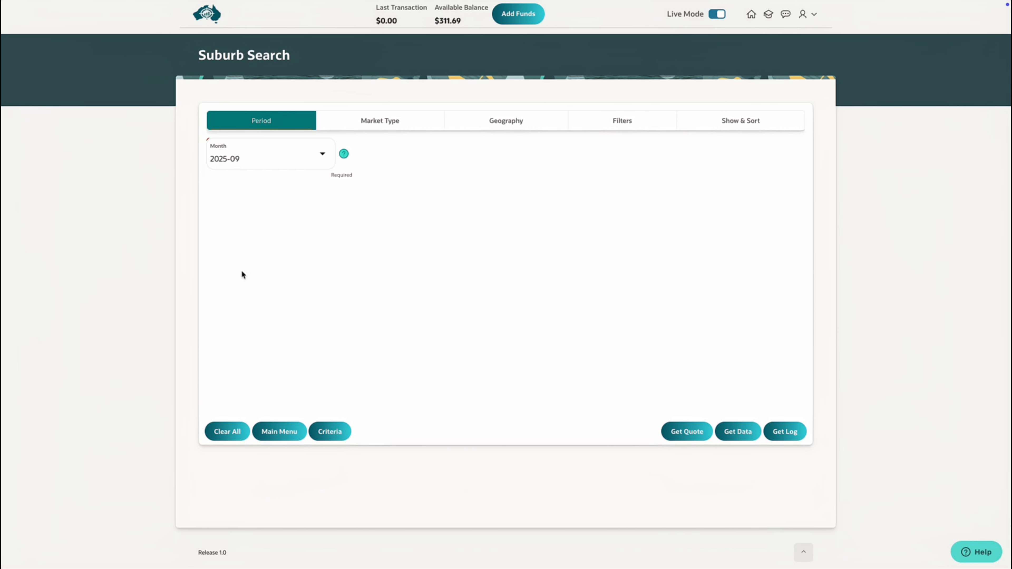
left_click(636, 117)
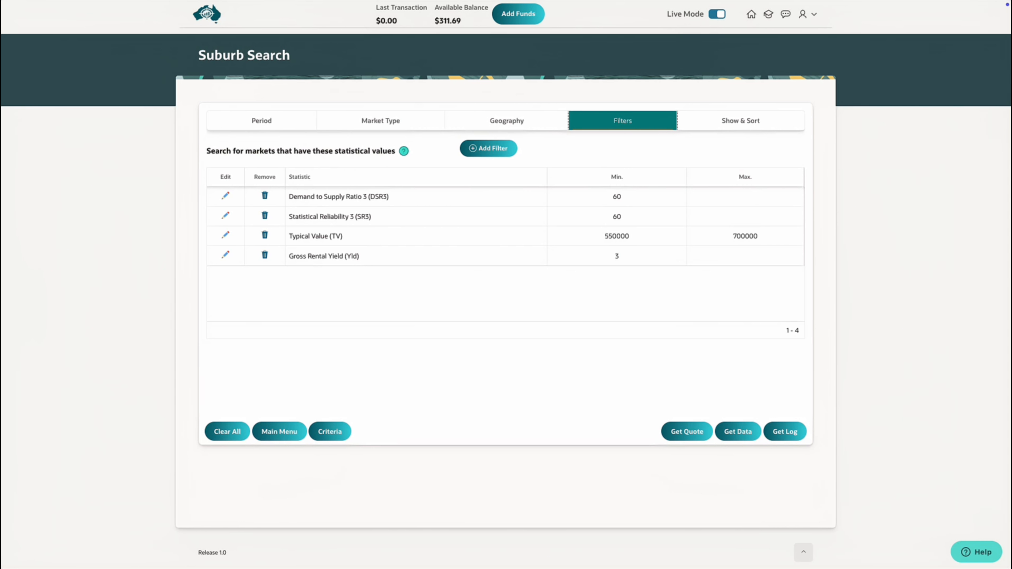
left_click(758, 122)
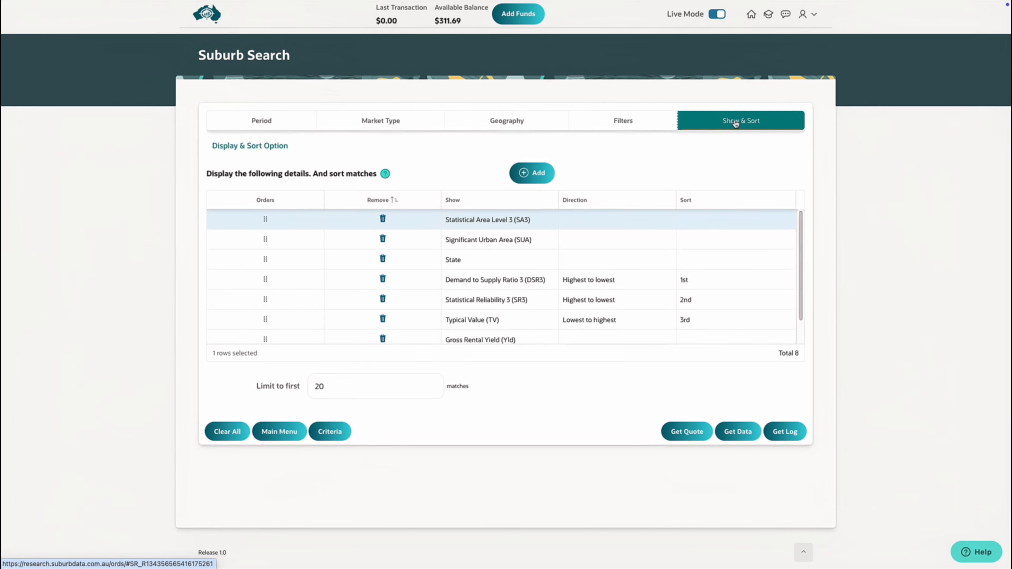
left_click(515, 124)
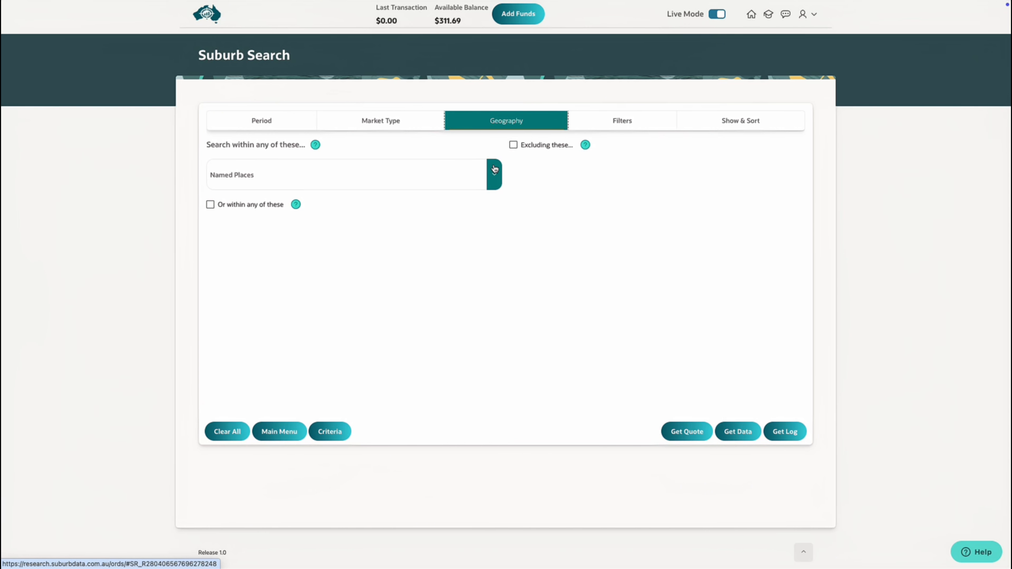
left_click(407, 127)
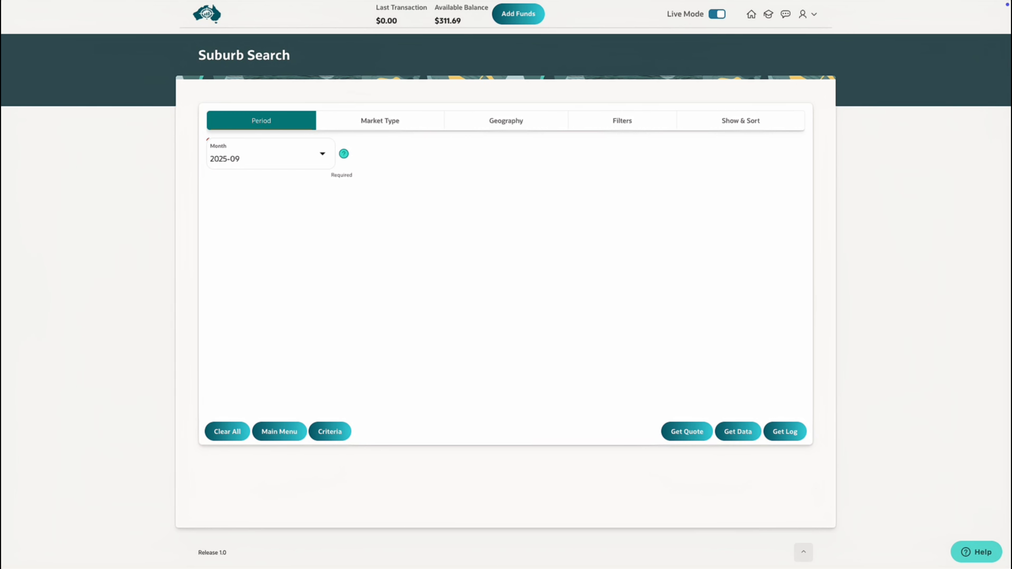
Set the search period's month to 2020-10
left_click(323, 154)
left_click(323, 156)
scroll(305, 431, "down", 3)
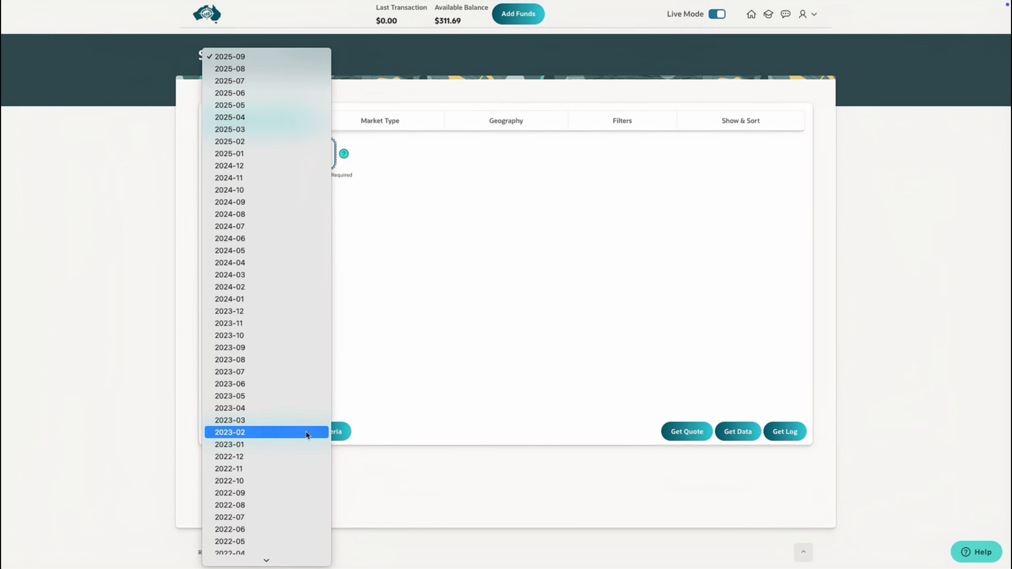
scroll(305, 431, "down", 10)
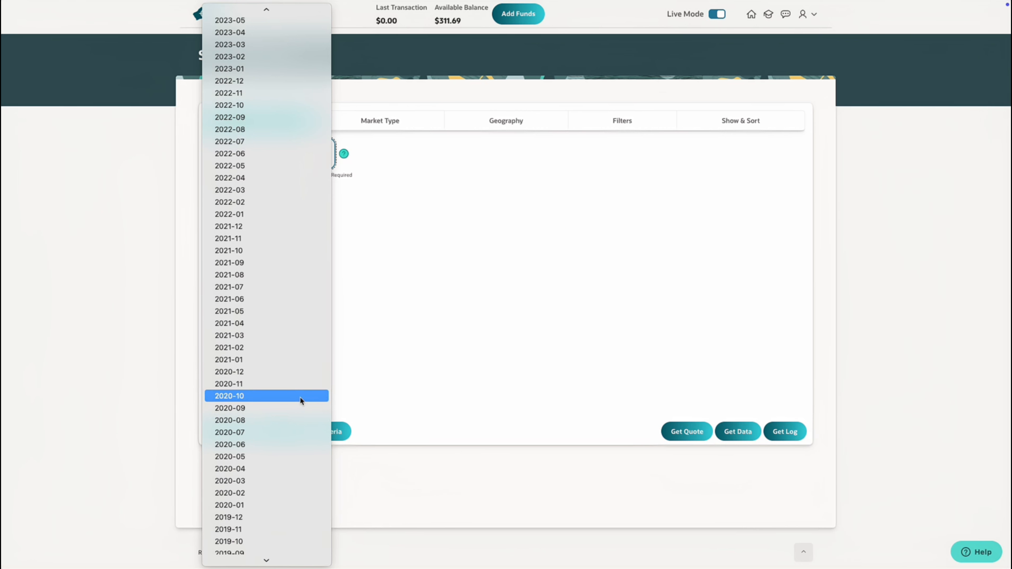
left_click(300, 397)
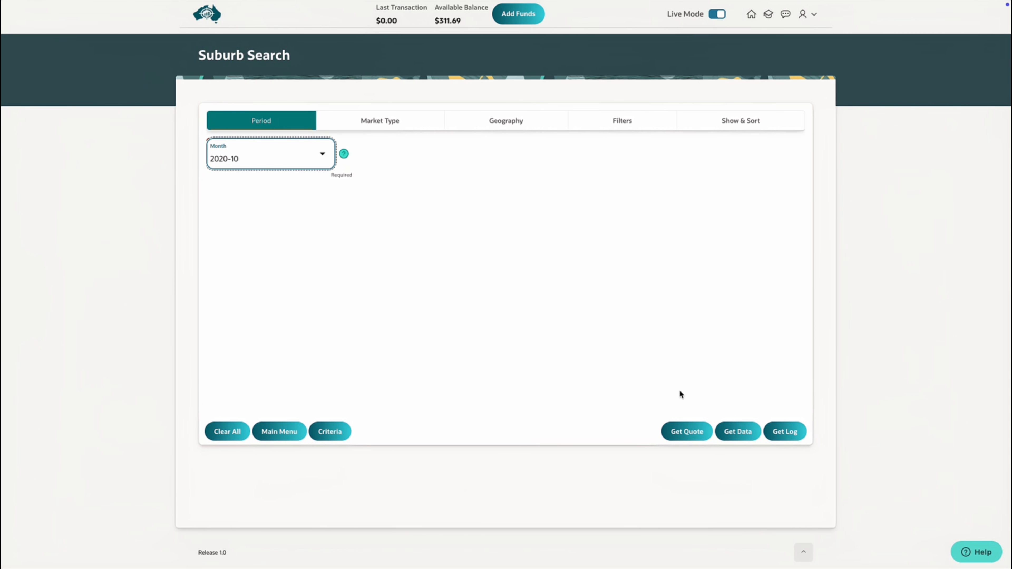
Return the search period's month to 2025-09
left_click(323, 154)
scroll(323, 156, "up", 15)
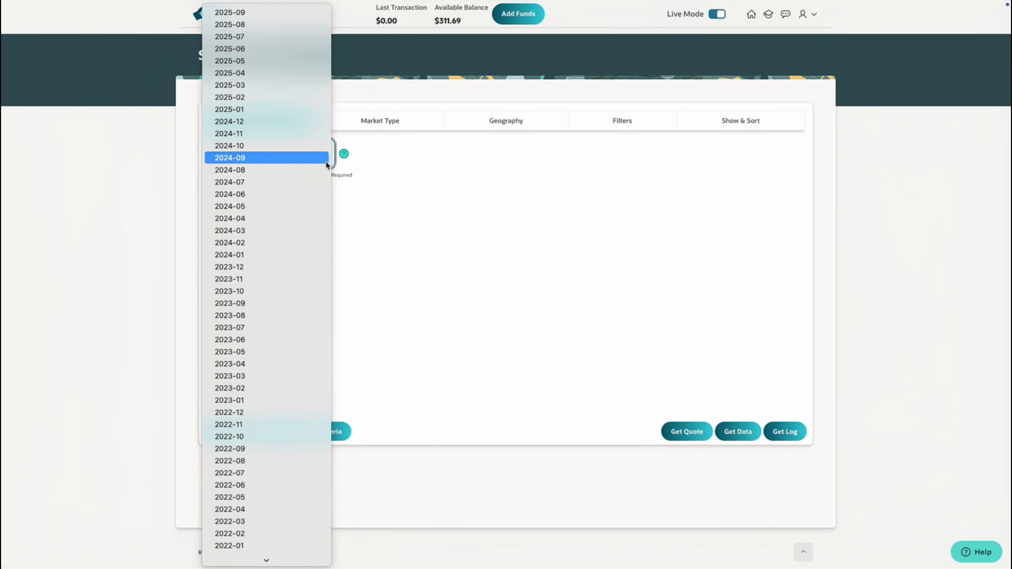
left_click(303, 11)
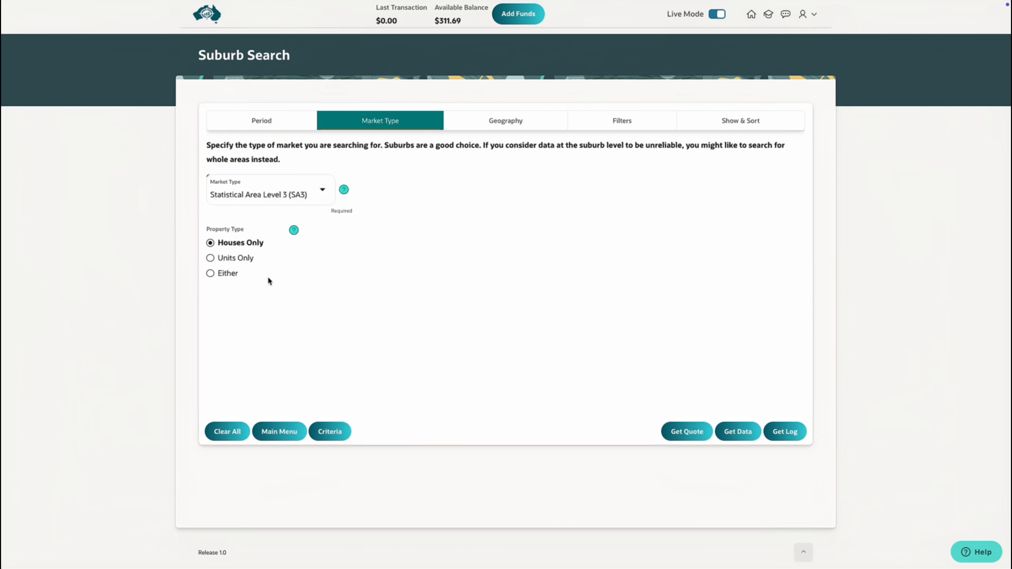
Review the market type options, try Postcode, and restore Statistical Area Level 3 (SA3)
left_click(323, 193)
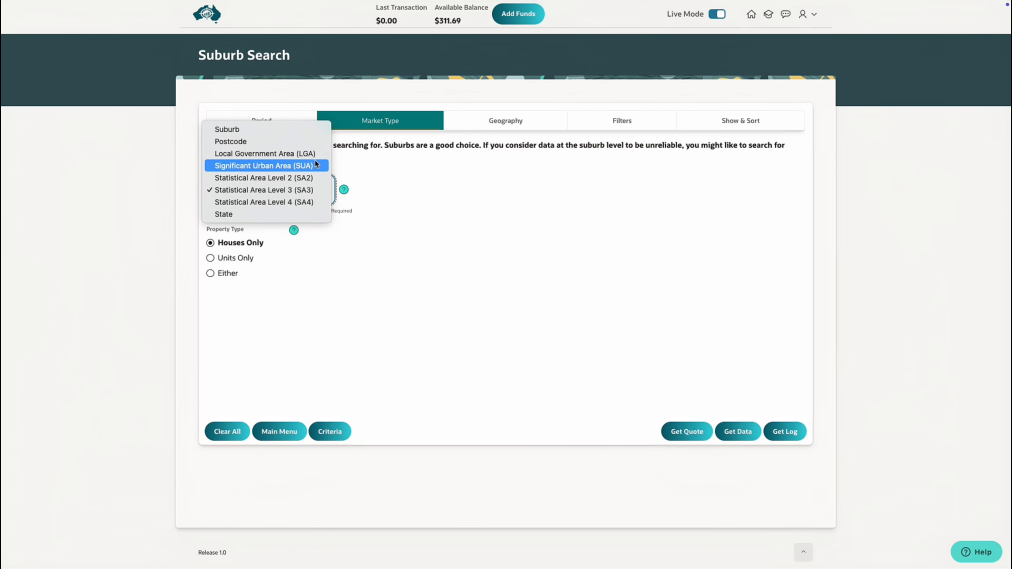
left_click(375, 181)
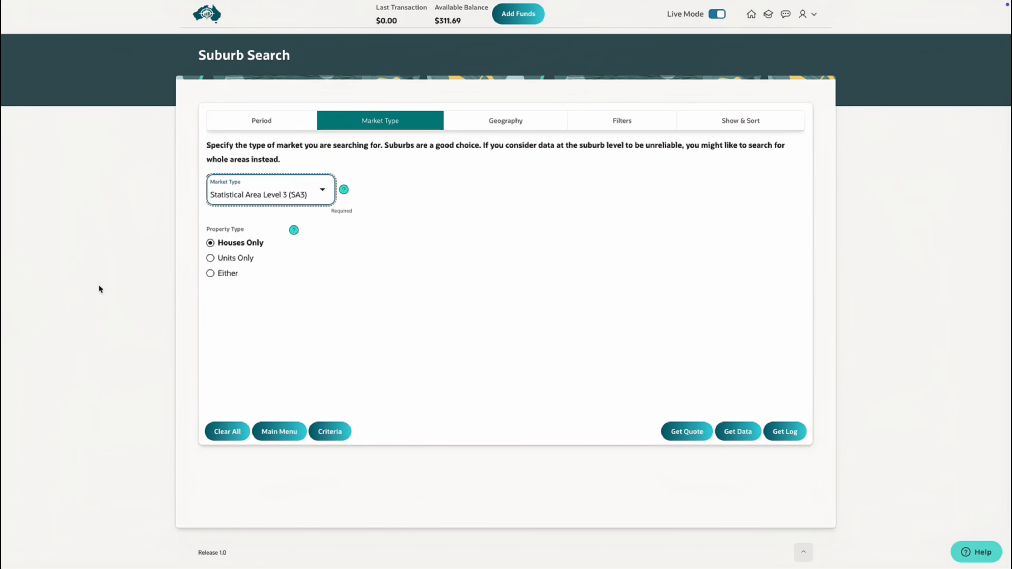
left_click(321, 192)
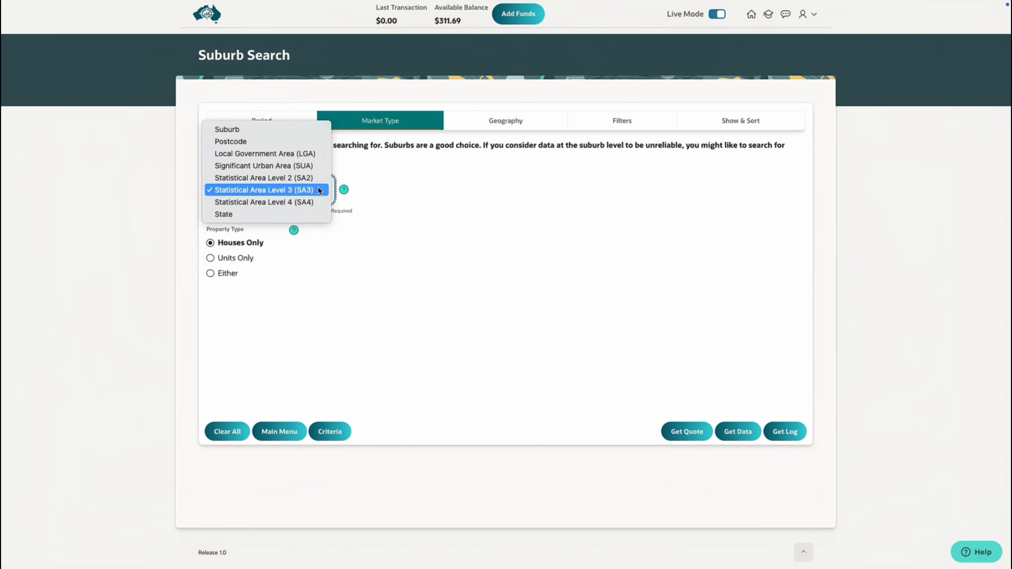
left_click(306, 142)
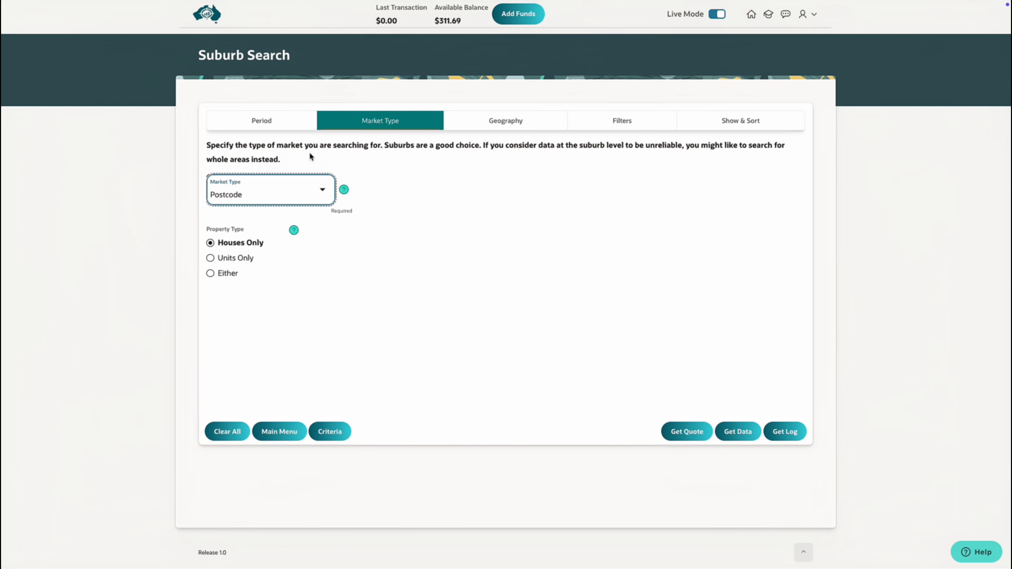
left_click(291, 190)
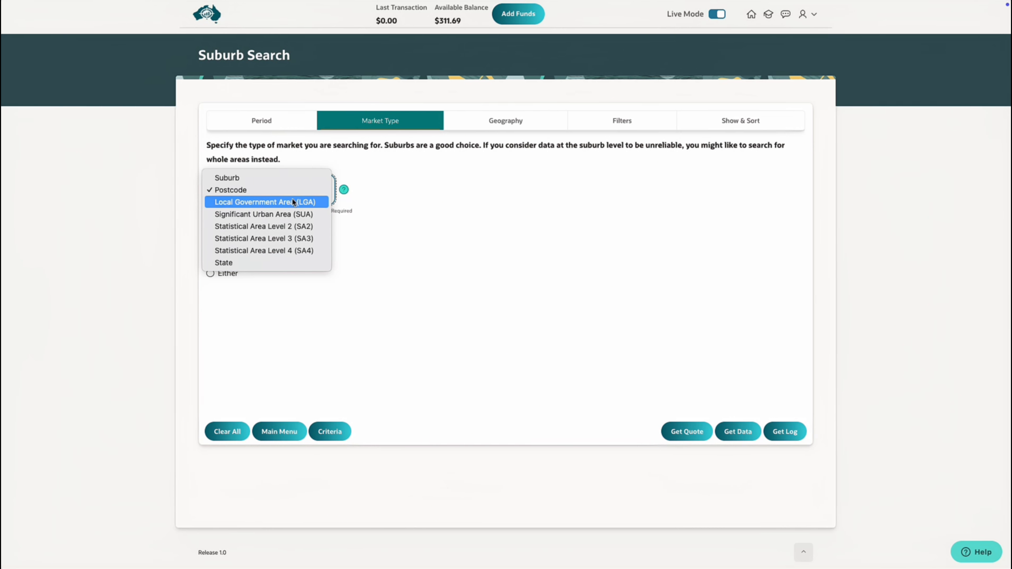
left_click(290, 238)
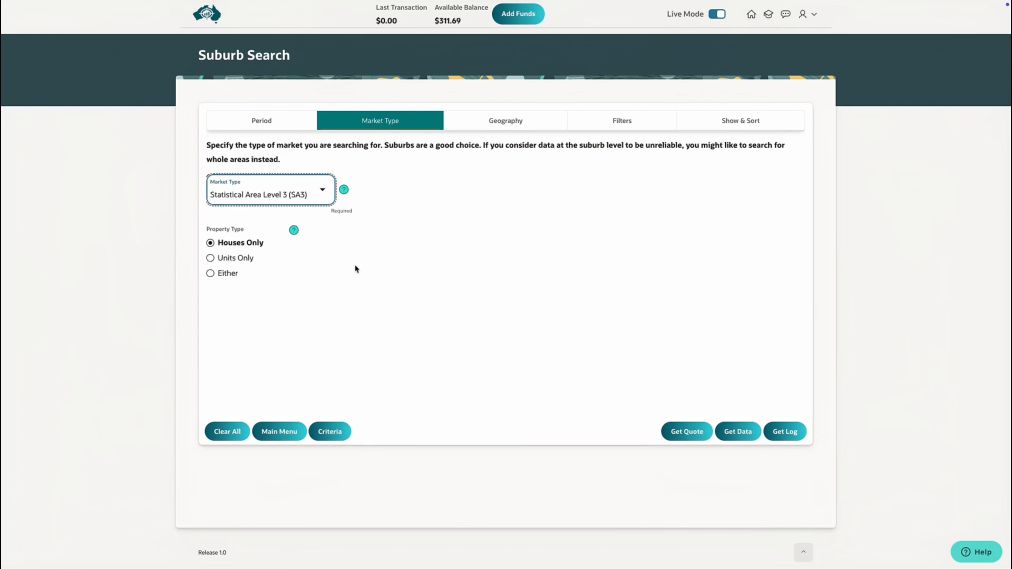
Set the market type to Suburb after trying Significant Urban Area (SUA)
left_click(323, 189)
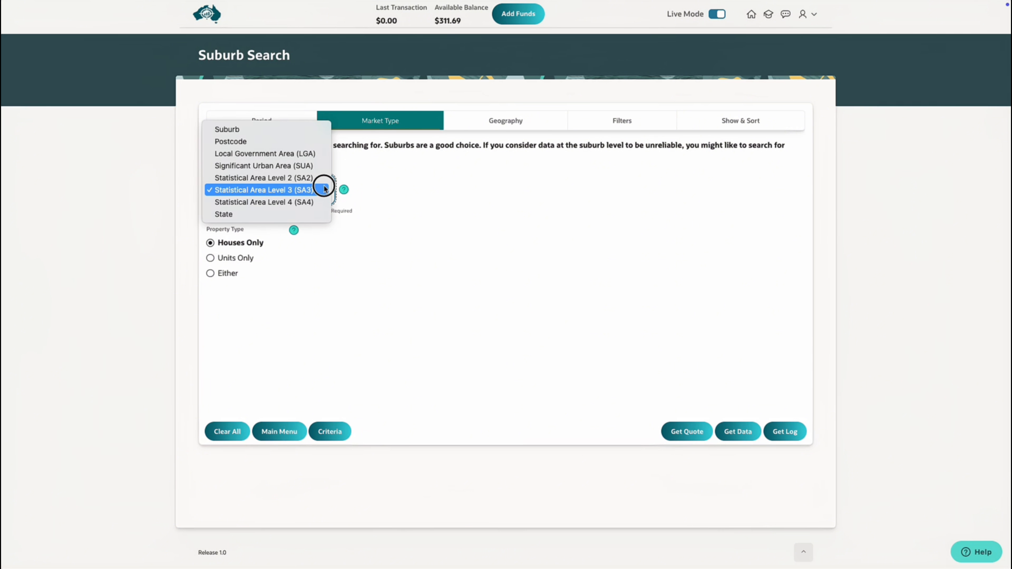
left_click(320, 166)
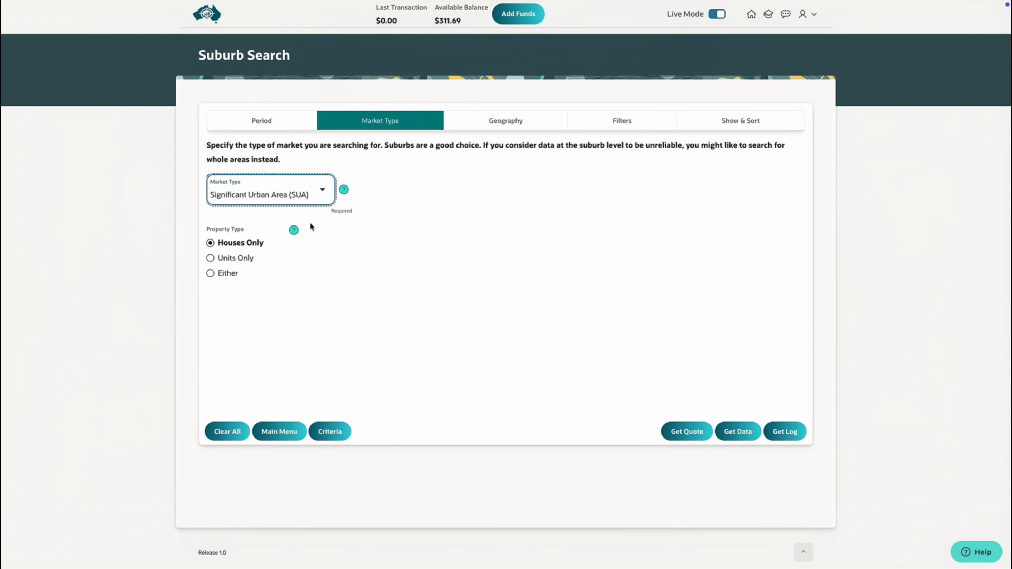
left_click(320, 194)
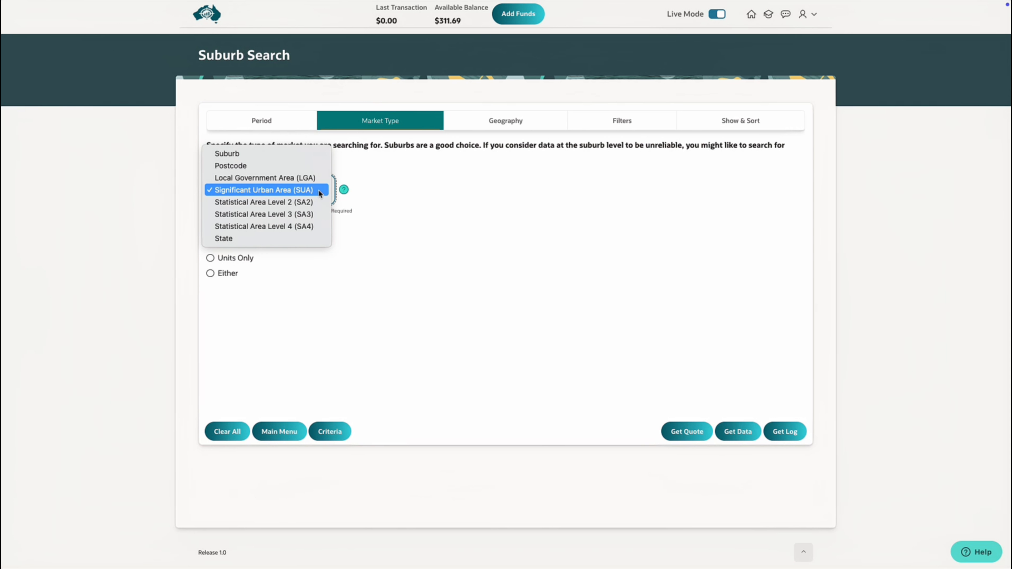
left_click(310, 154)
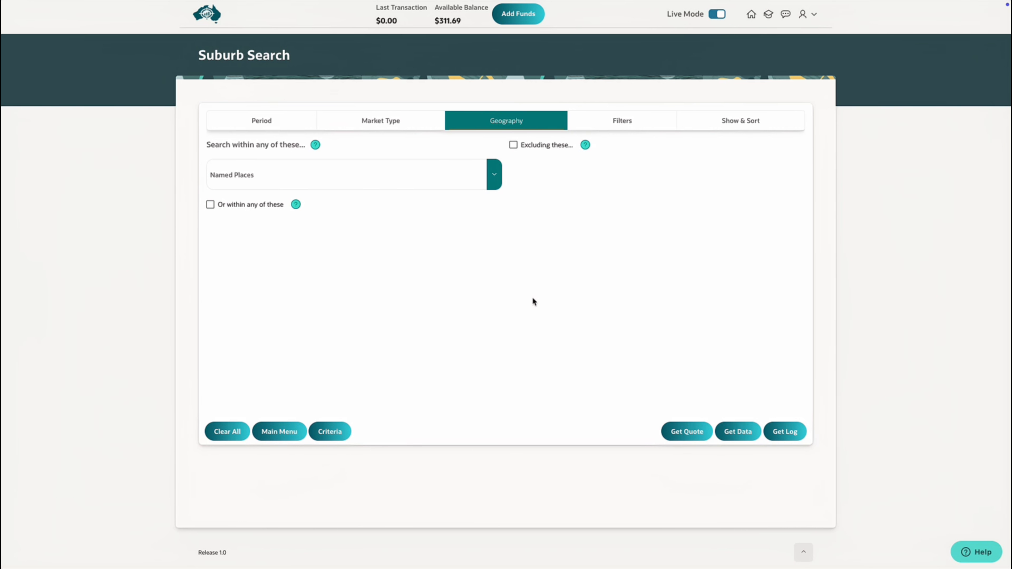
Add Sydney (SUA) and Central Coast (SUA) as the named places to search within
left_click(494, 176)
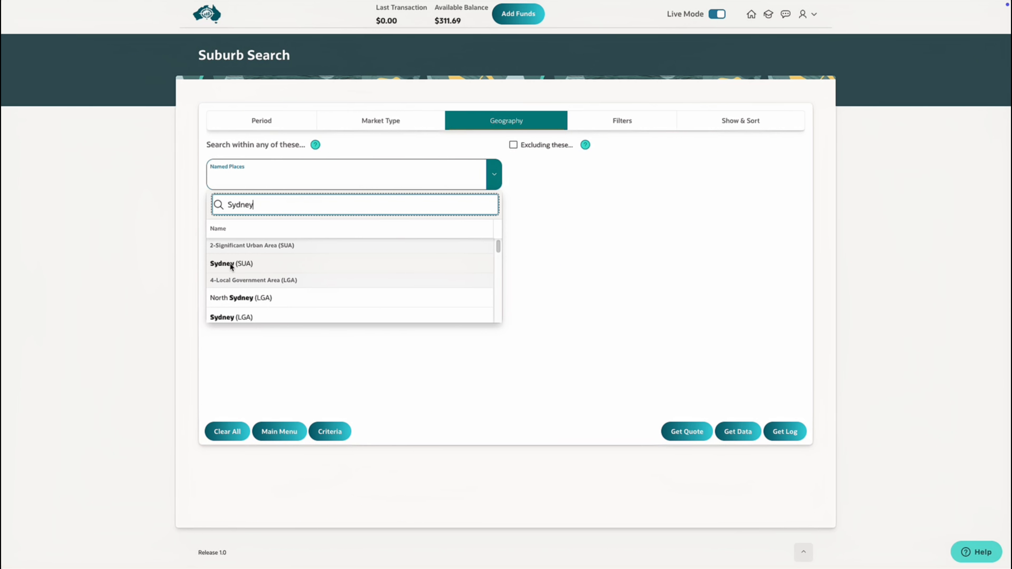
left_click(246, 264)
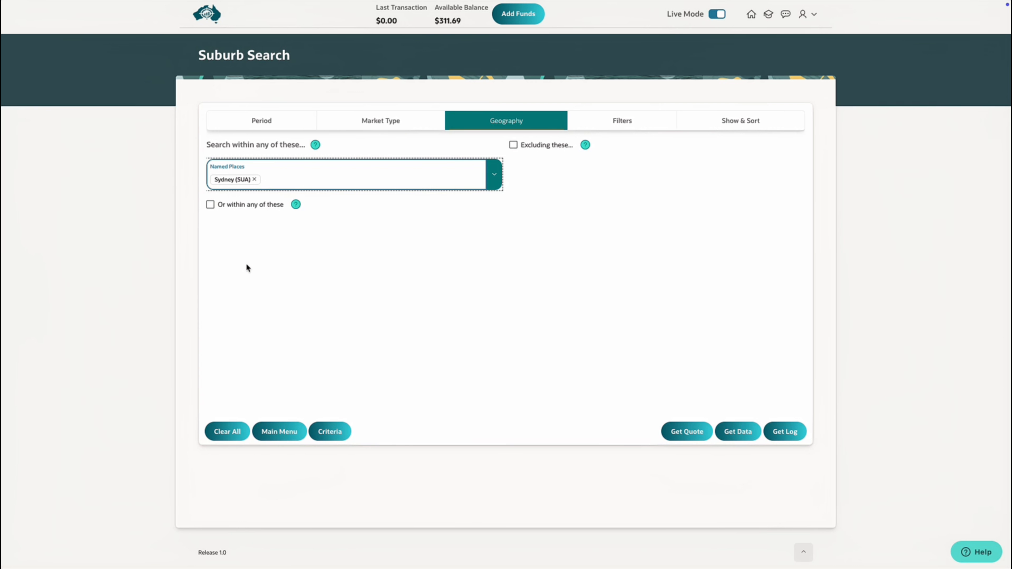
left_click(110, 321)
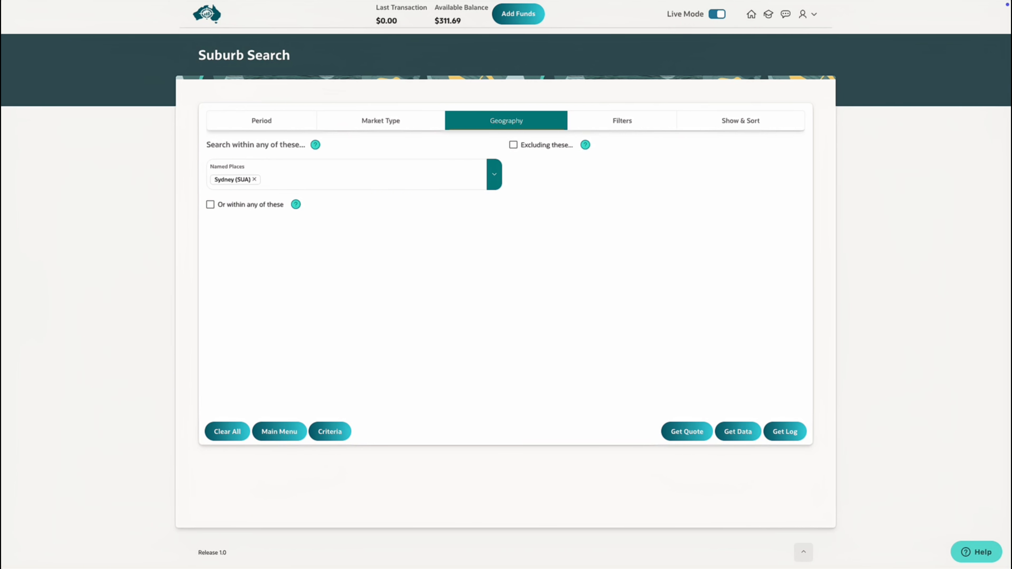
left_click(313, 182)
key("super+a")
type("Central Coast")
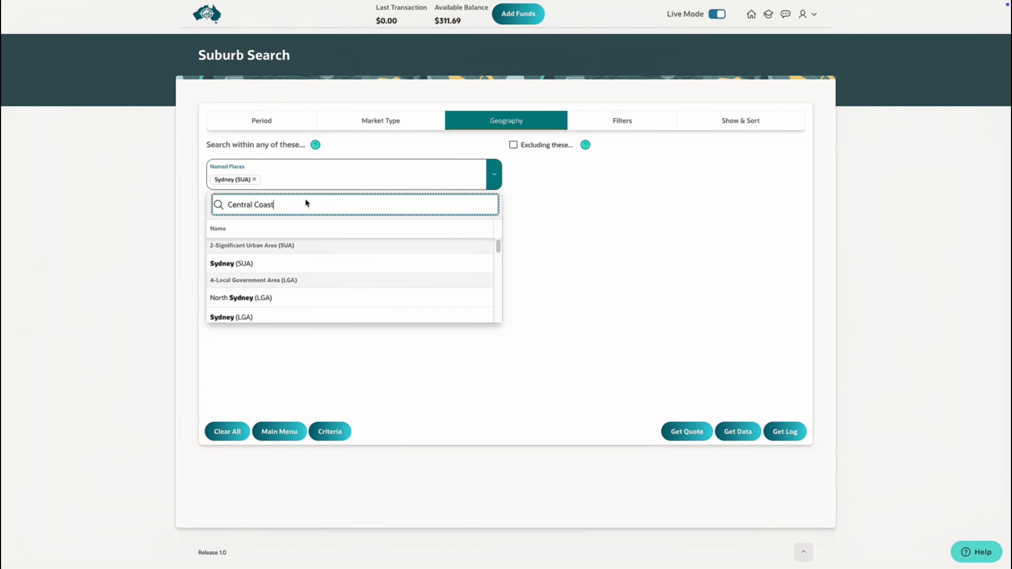
left_click(255, 263)
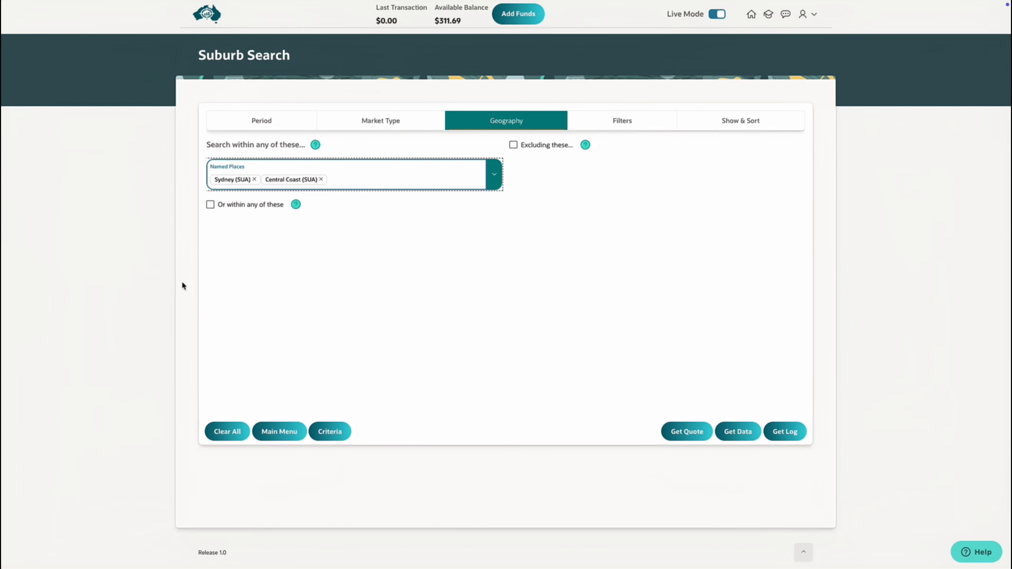
Enable the additional map area and save a circle about 5.8 km wide centred over Horsfield Bay
left_click(210, 204)
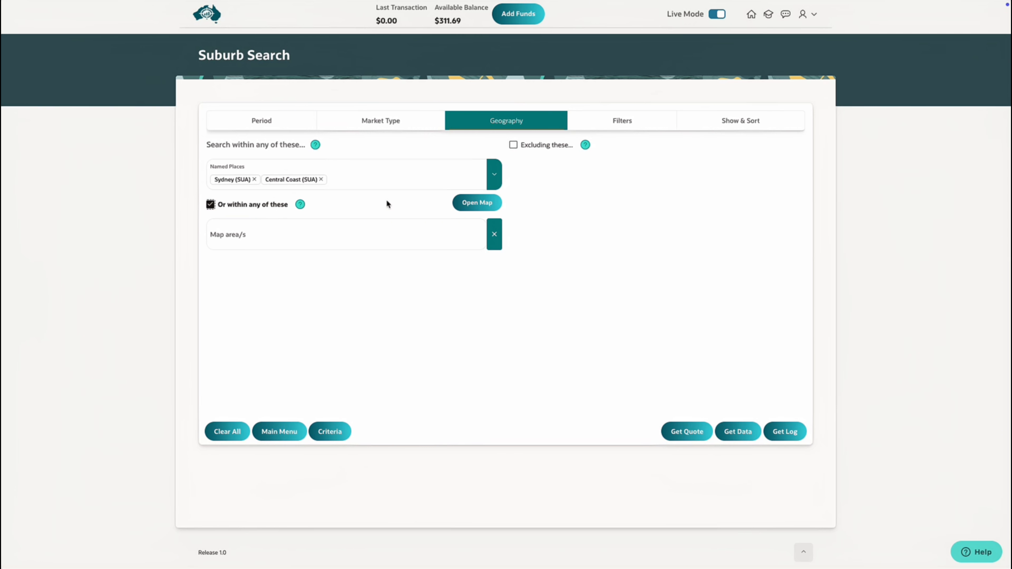
left_click(469, 208)
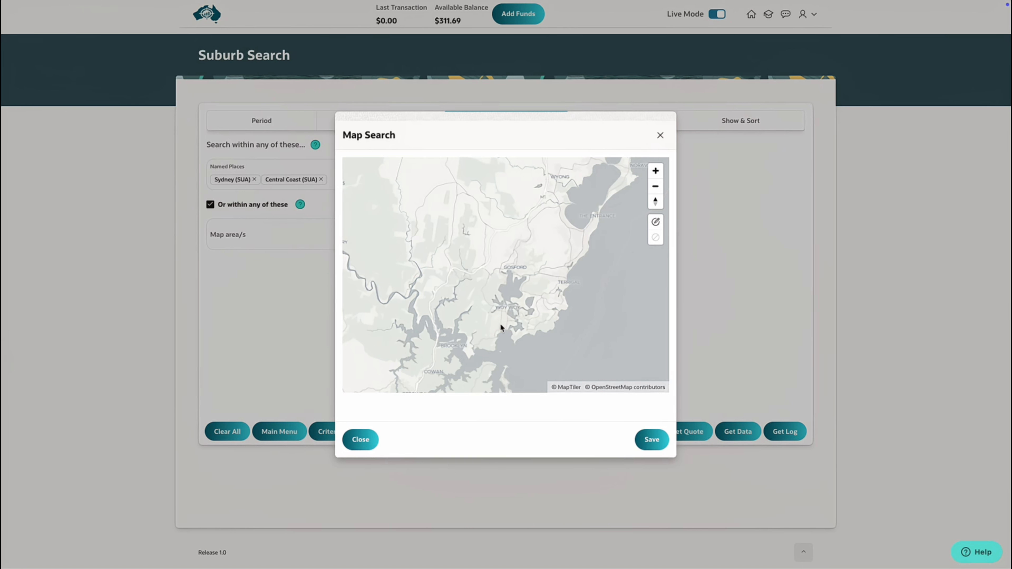
scroll(503, 320, "up", 5)
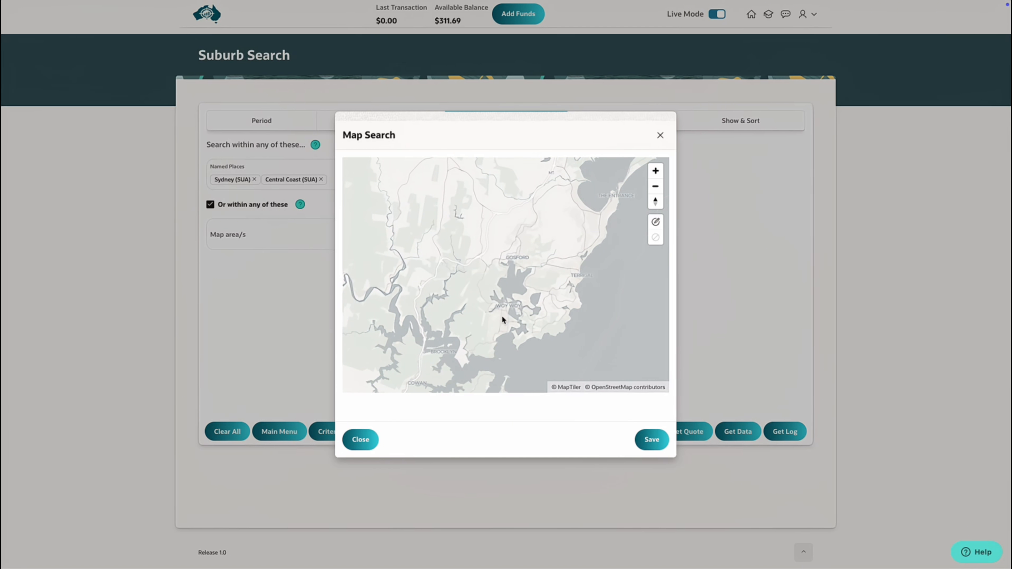
scroll(502, 317, "up", 4)
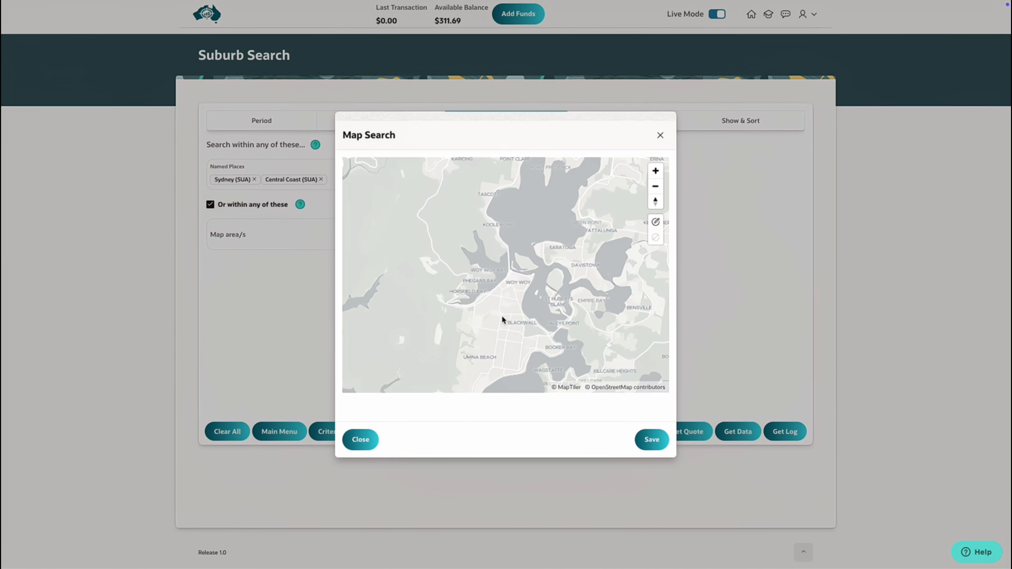
left_click(655, 221)
left_click(656, 222)
left_click_drag(452, 302, 569, 364)
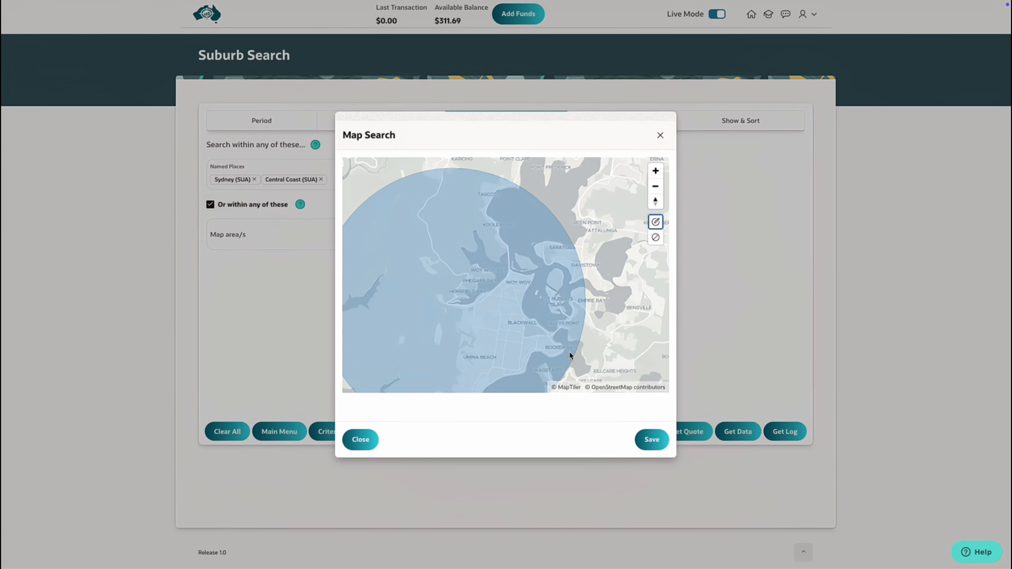
left_click(653, 442)
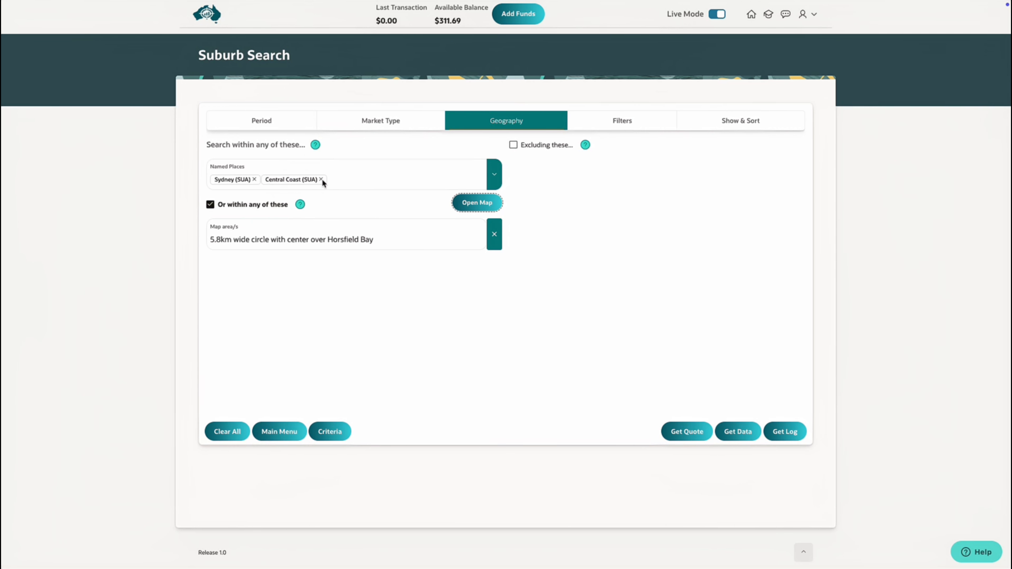
Remove Sydney (SUA) and Central Coast (SUA) from the named places
left_click(255, 180)
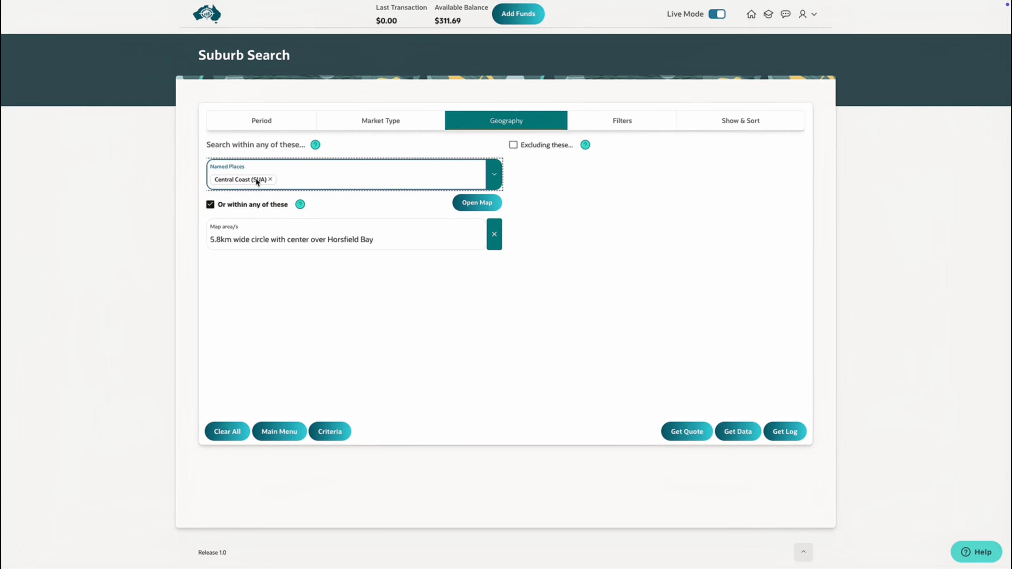
left_click(270, 179)
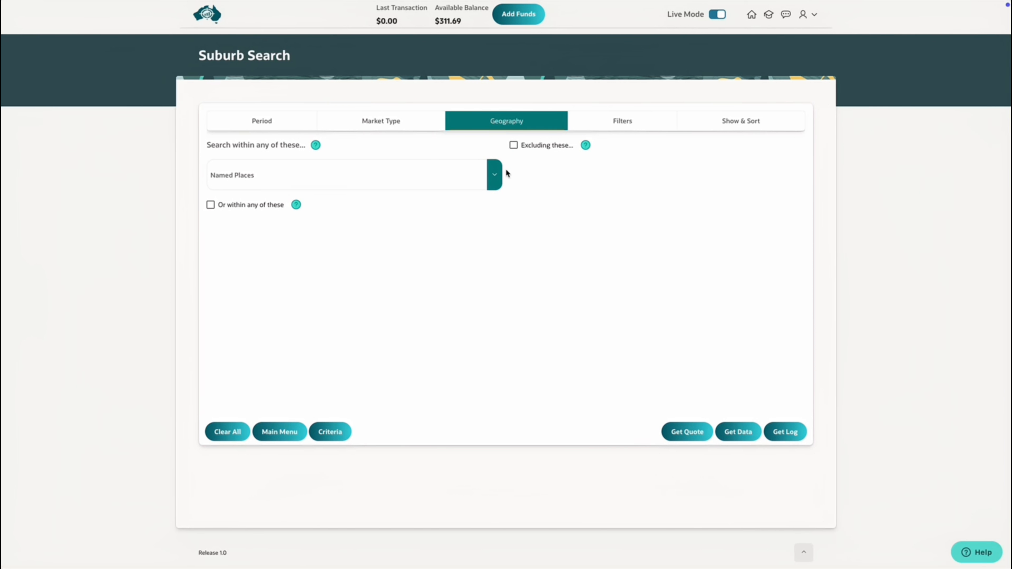
Enable geographic exclusions and exclude Sydney (SUA) after trying NSW (State)
left_click(513, 146)
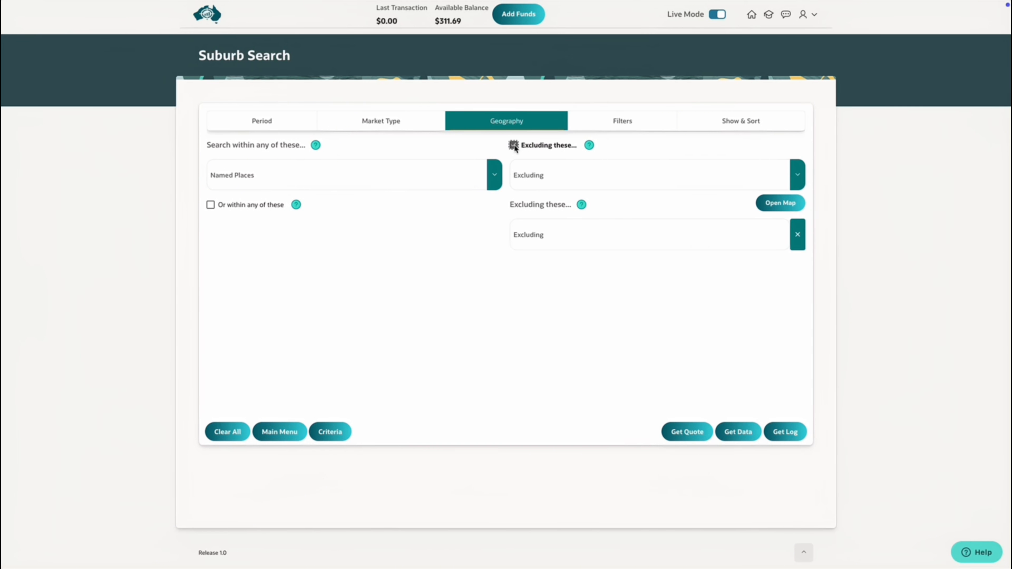
left_click(547, 167)
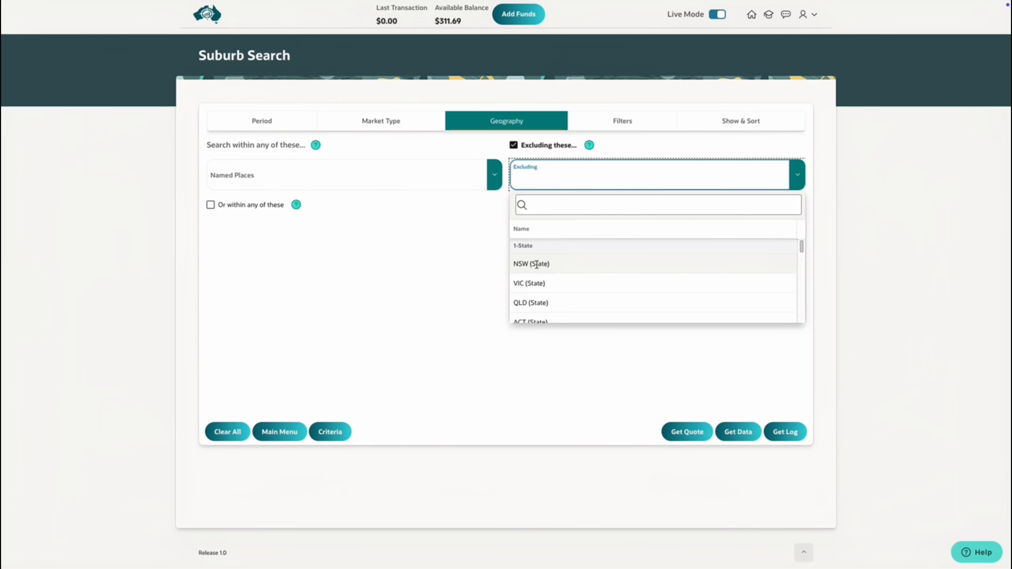
left_click(537, 264)
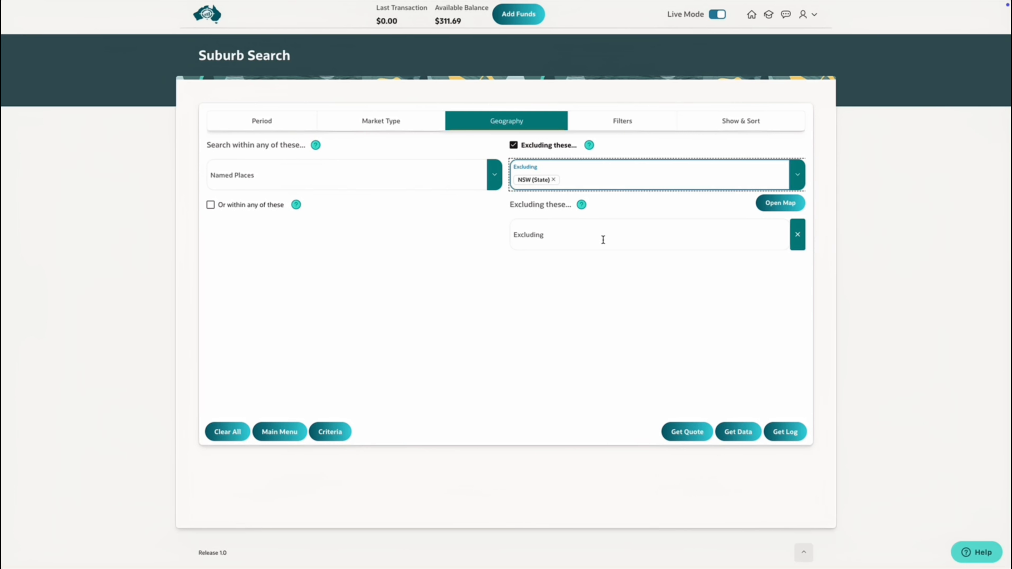
left_click(554, 180)
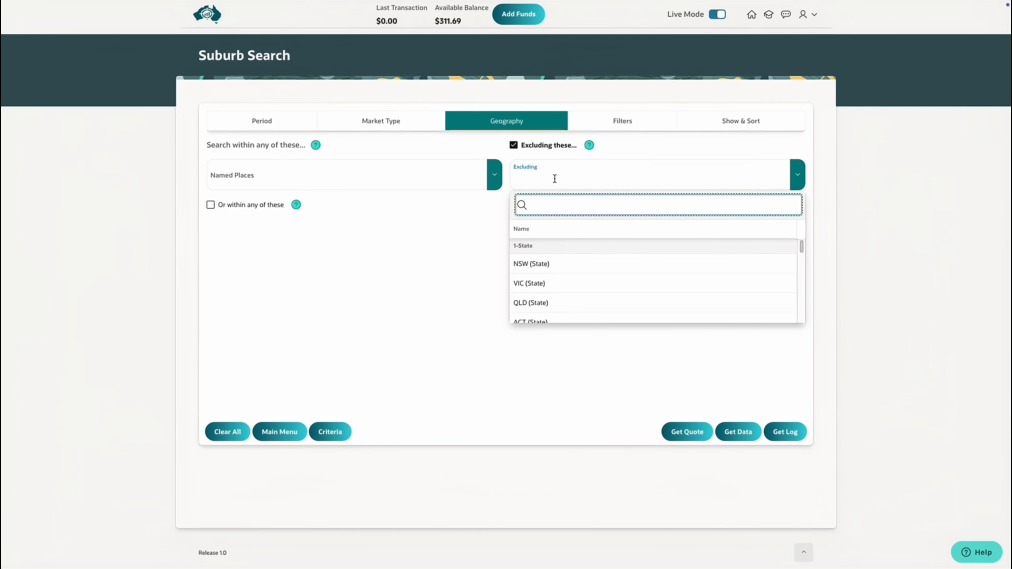
type("Syd")
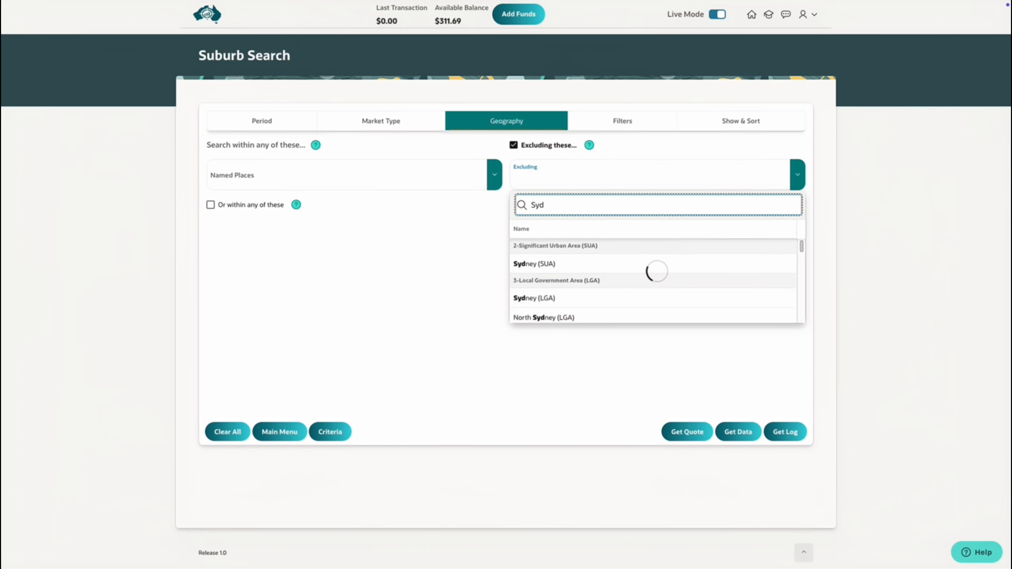
left_click(545, 264)
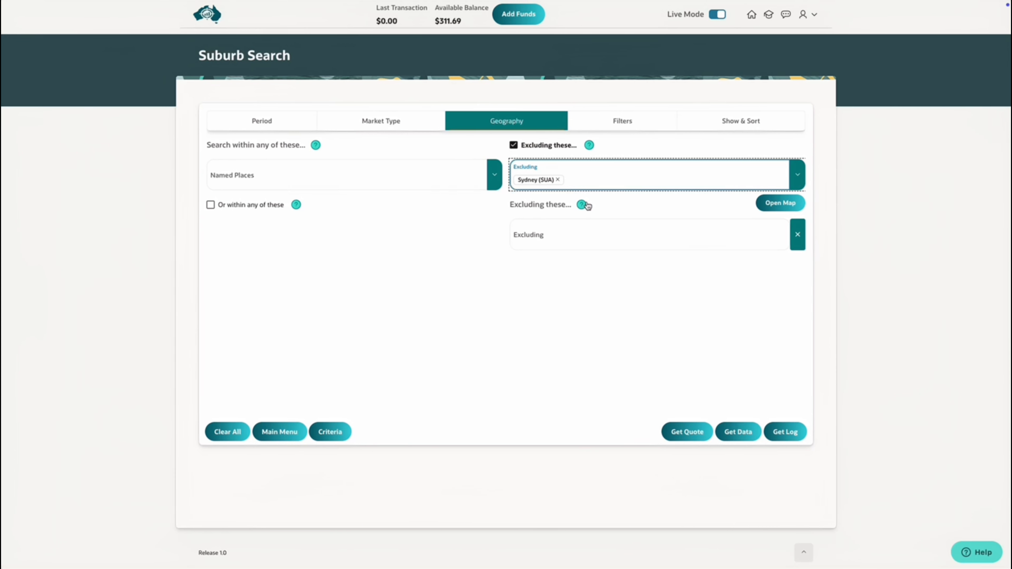
Draw and save a map exclusion circle about 323.4 km wide centred over White Cliffs
left_click(777, 203)
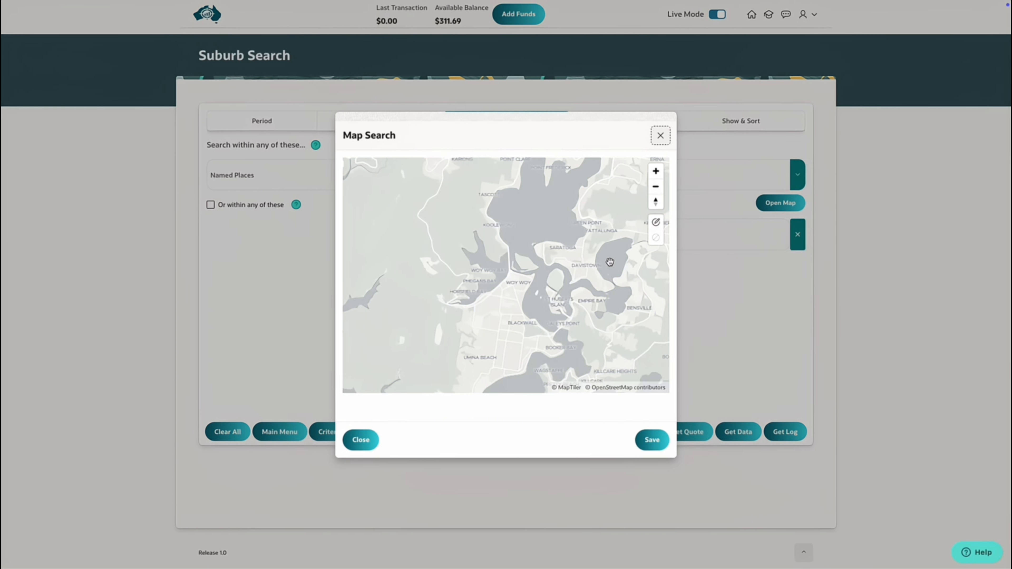
scroll(601, 271, "down", 5)
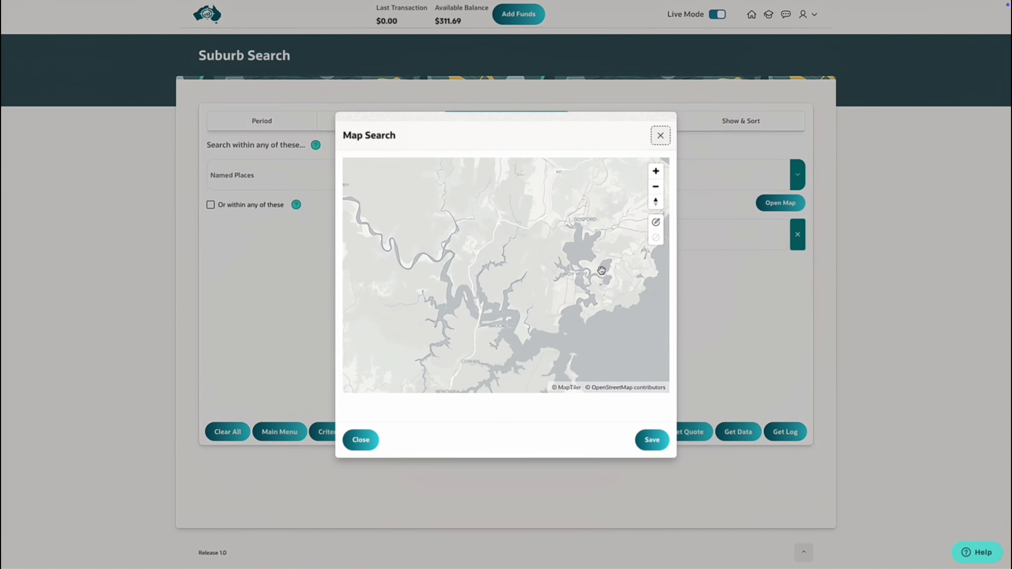
scroll(601, 270, "down", 5)
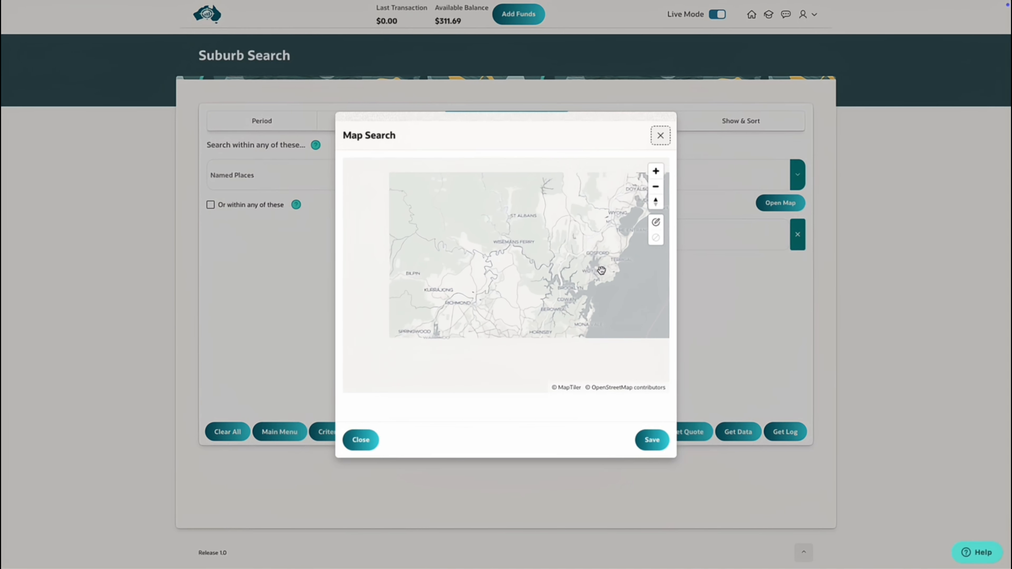
scroll(601, 270, "down", 5)
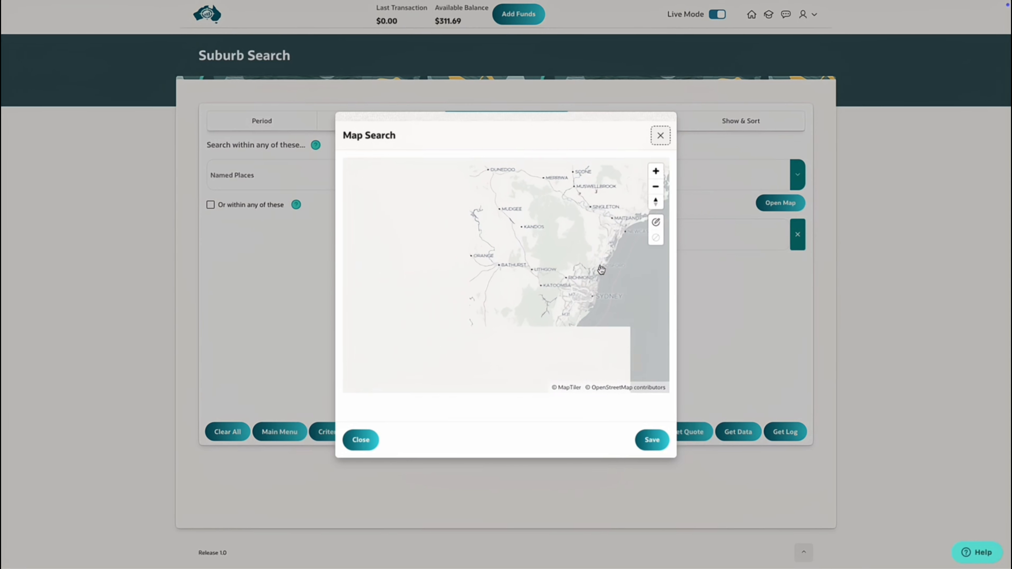
scroll(601, 270, "down", 2)
scroll(601, 271, "down", 4)
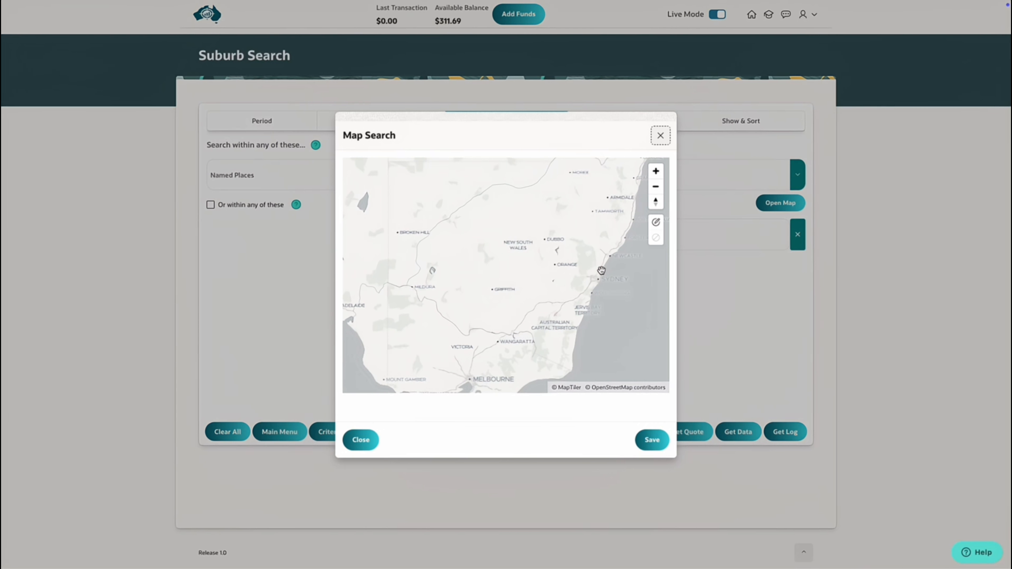
left_click(655, 222)
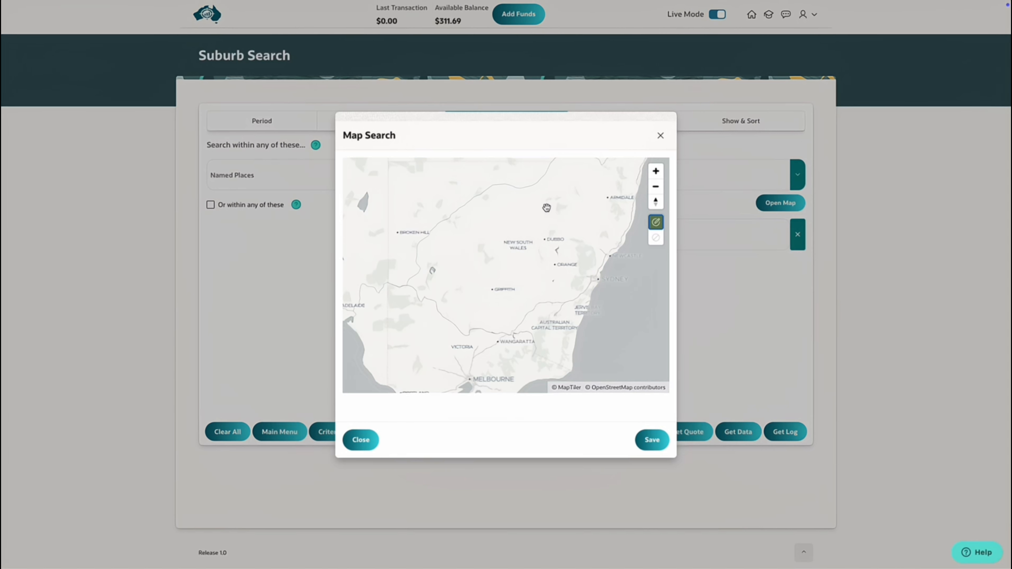
left_click(422, 199)
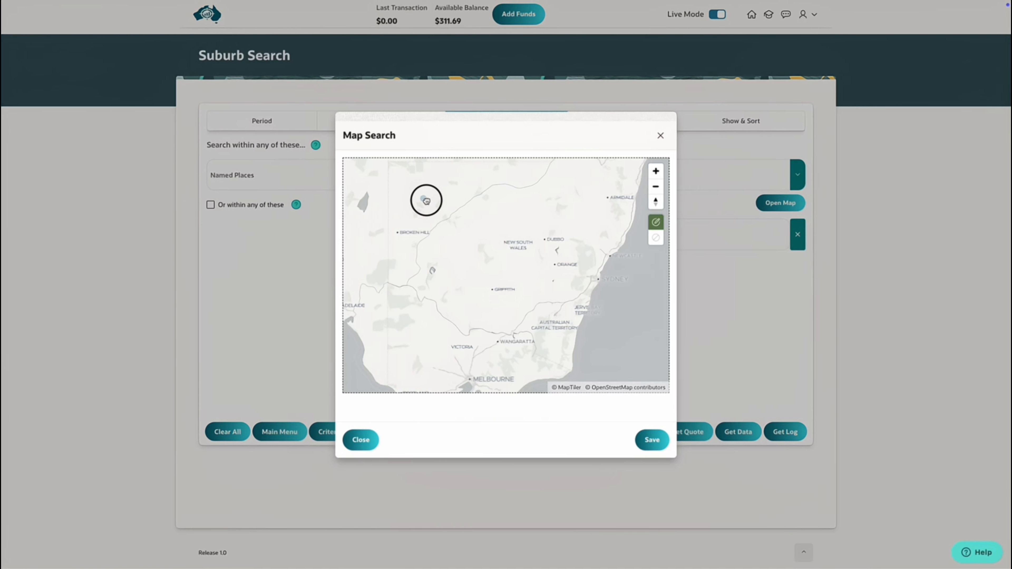
left_click_drag(426, 201, 479, 242)
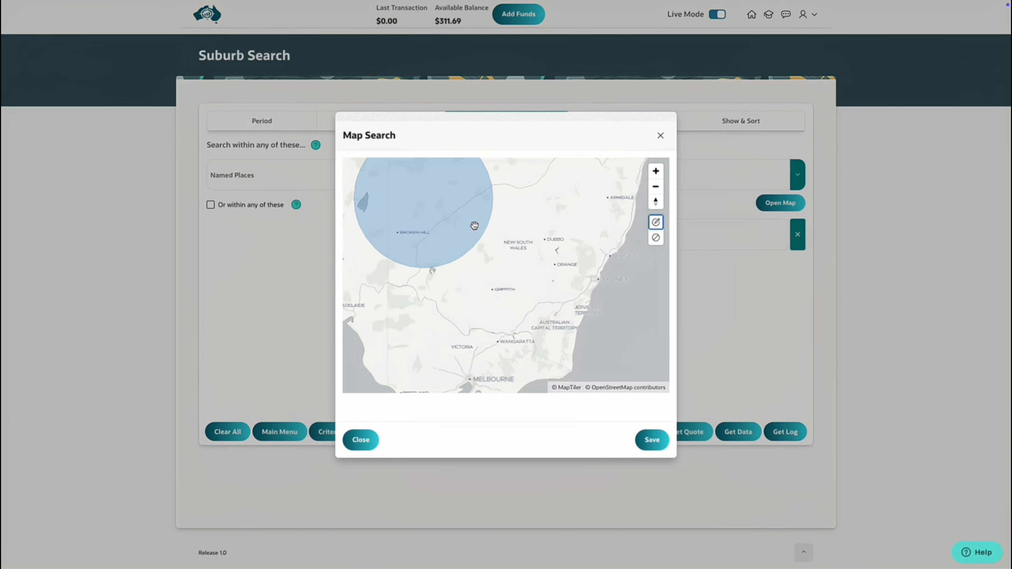
left_click(652, 440)
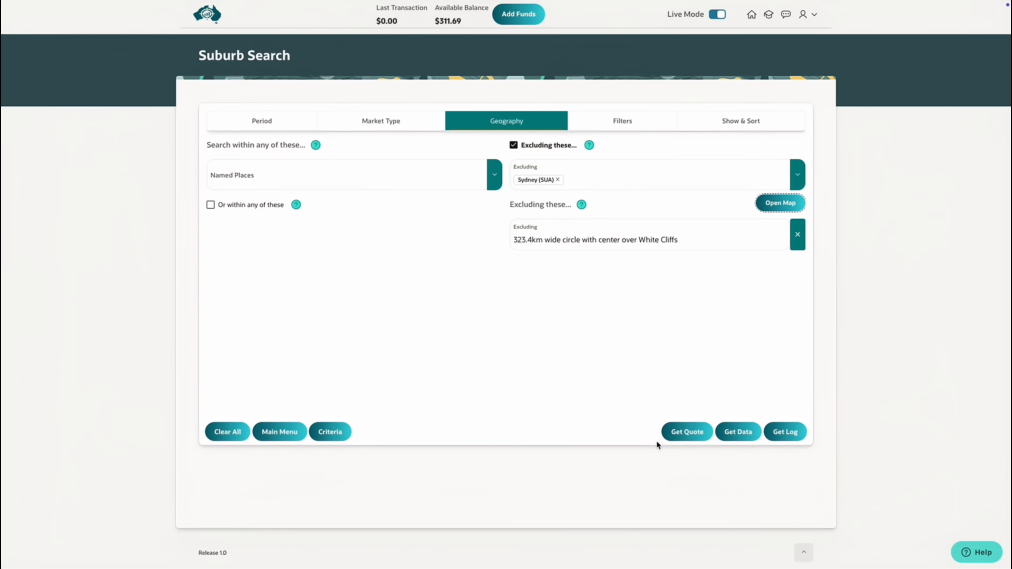
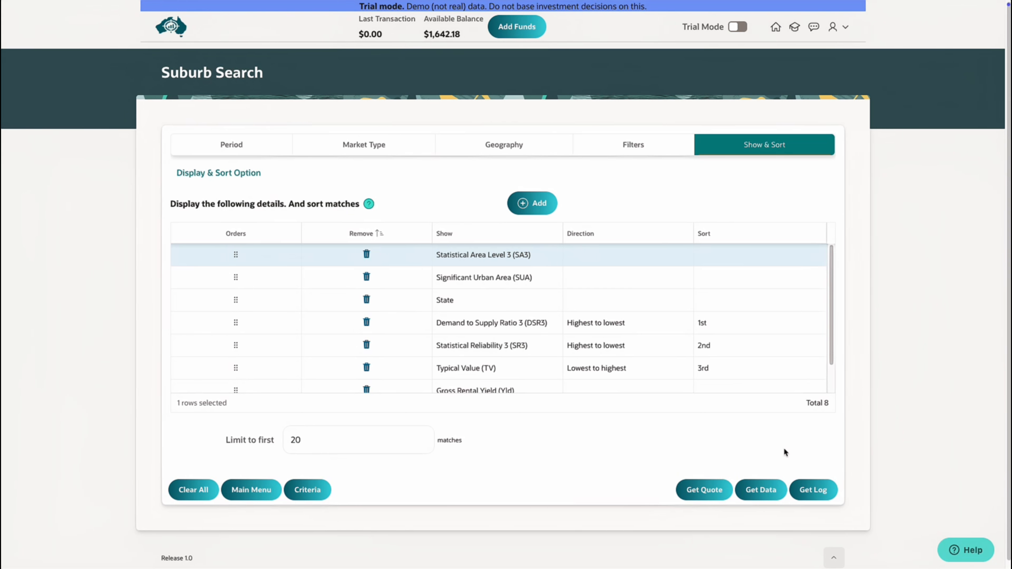
Add Avg Vendor Discount (Disc) to the displayed details, and remove that row again
left_click(773, 447)
left_click(534, 206)
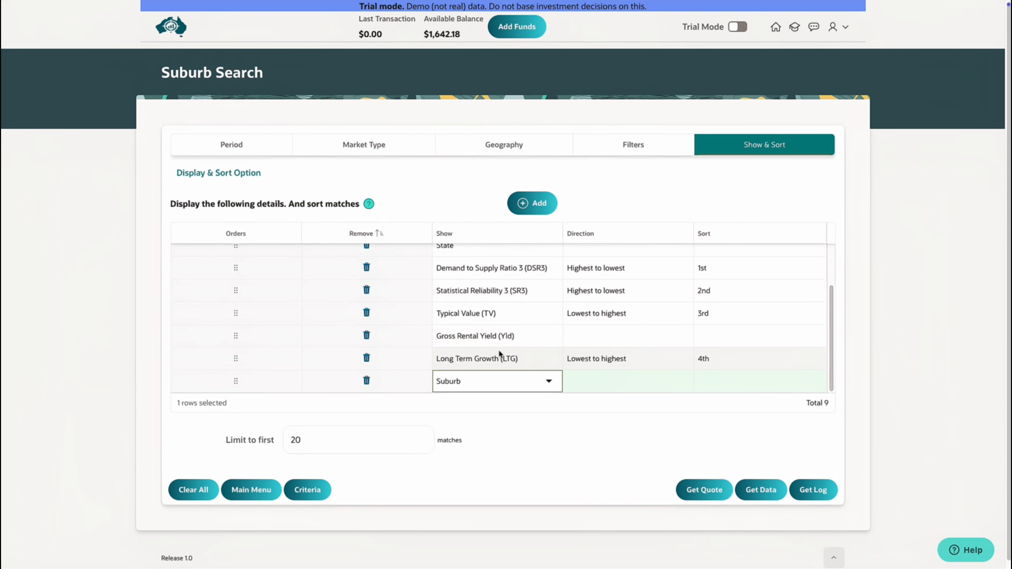
left_click(545, 382)
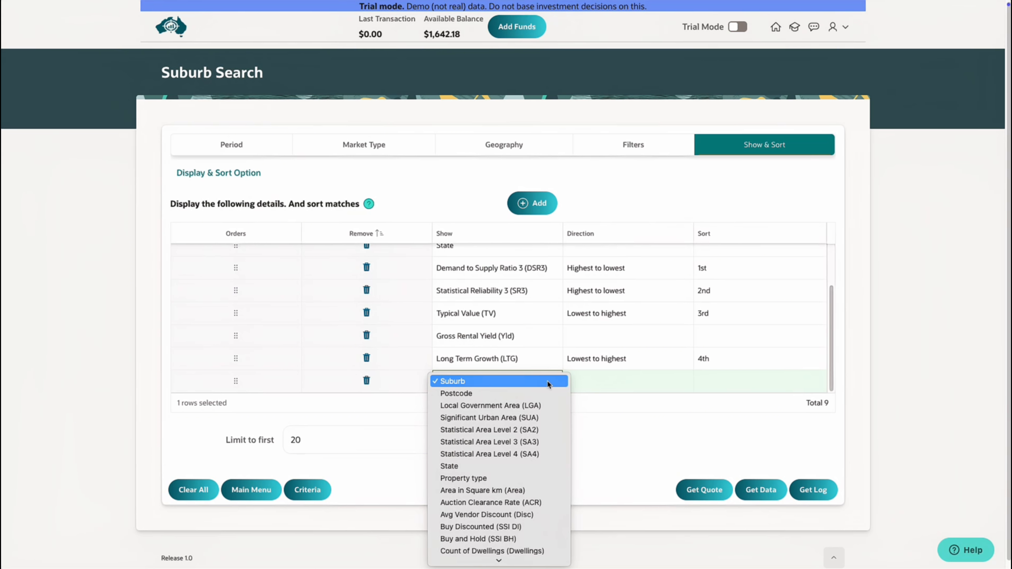
scroll(539, 444, "down", 5)
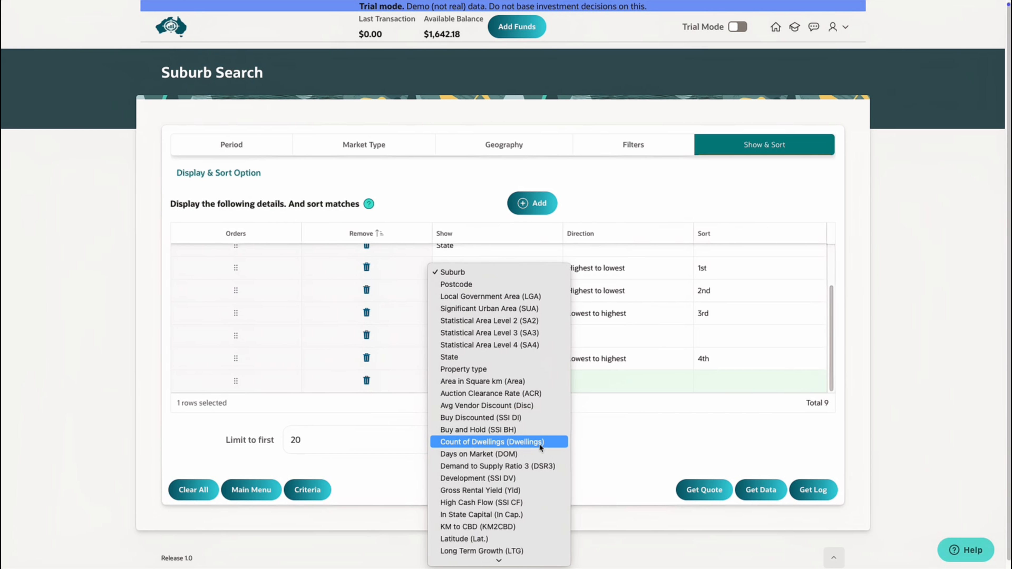
scroll(539, 444, "down", 4)
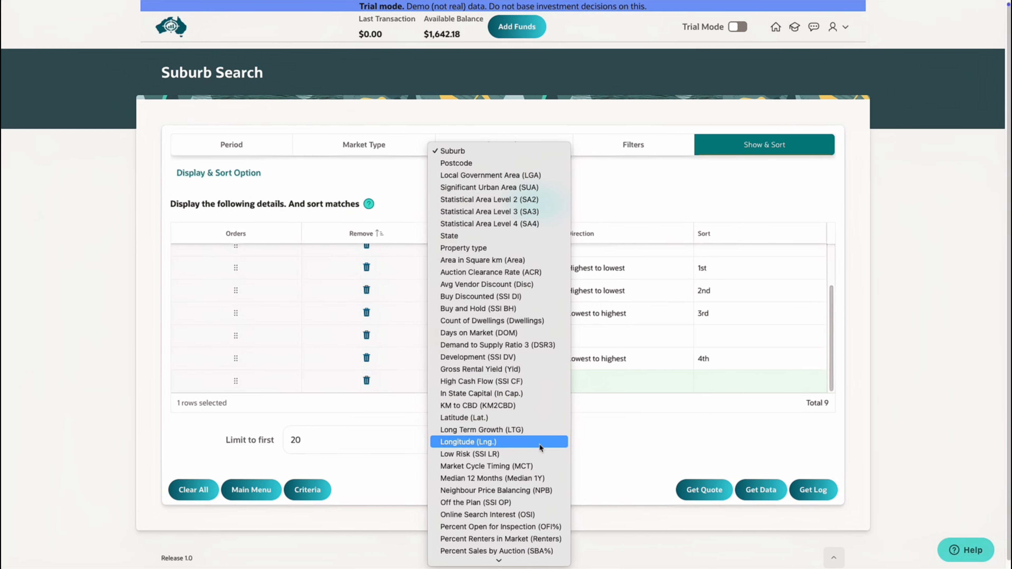
scroll(539, 444, "down", 3)
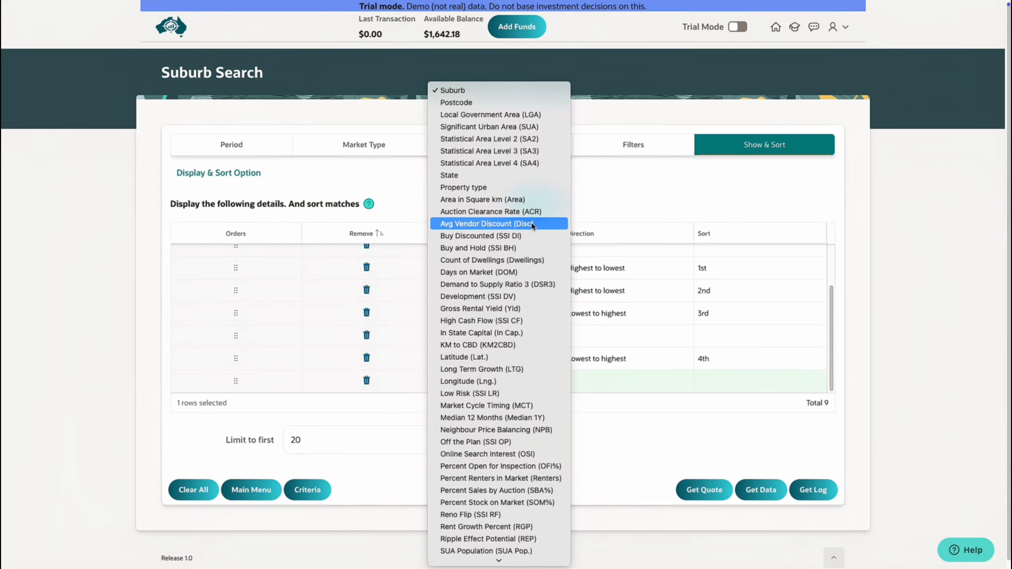
left_click(531, 223)
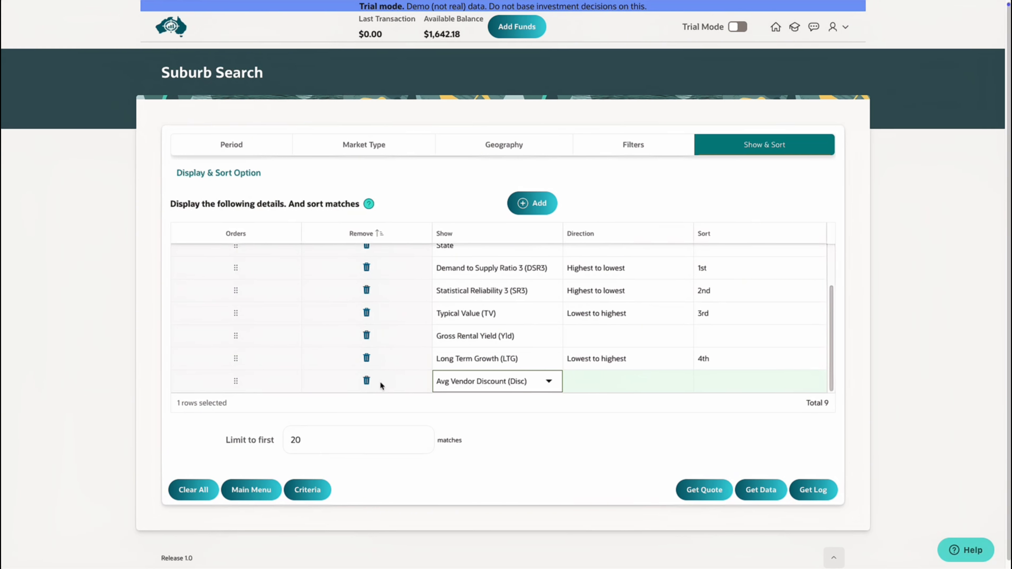
left_click(367, 381)
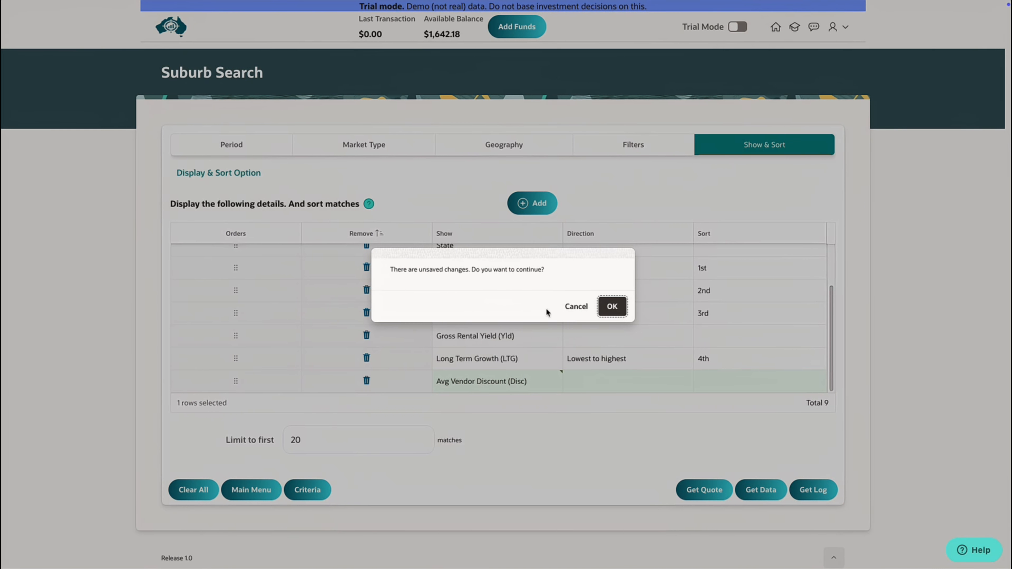
left_click(612, 306)
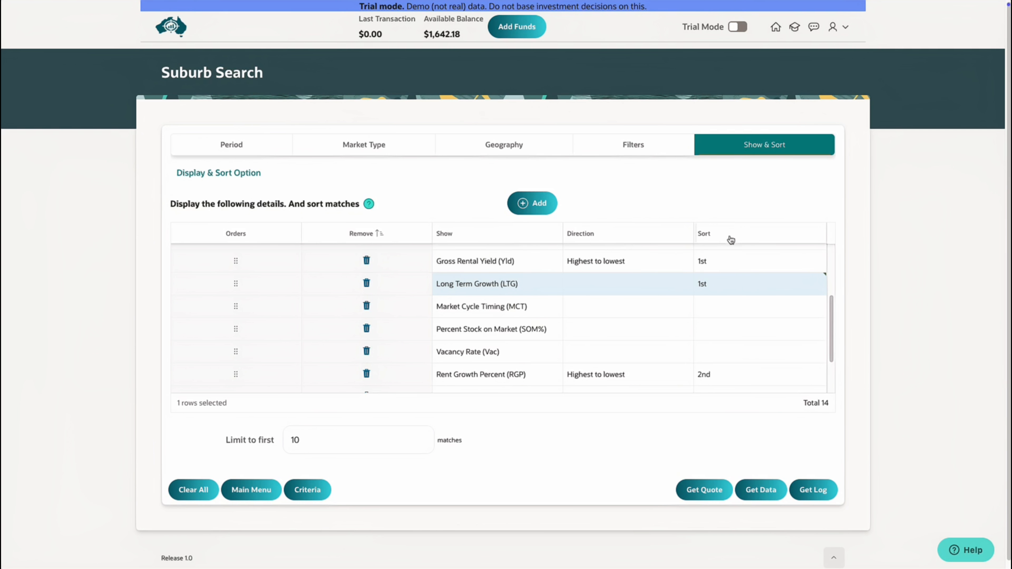
Set Market Cycle Timing (MCT) as the 4th sort, ordered highest to lowest
left_click(706, 305)
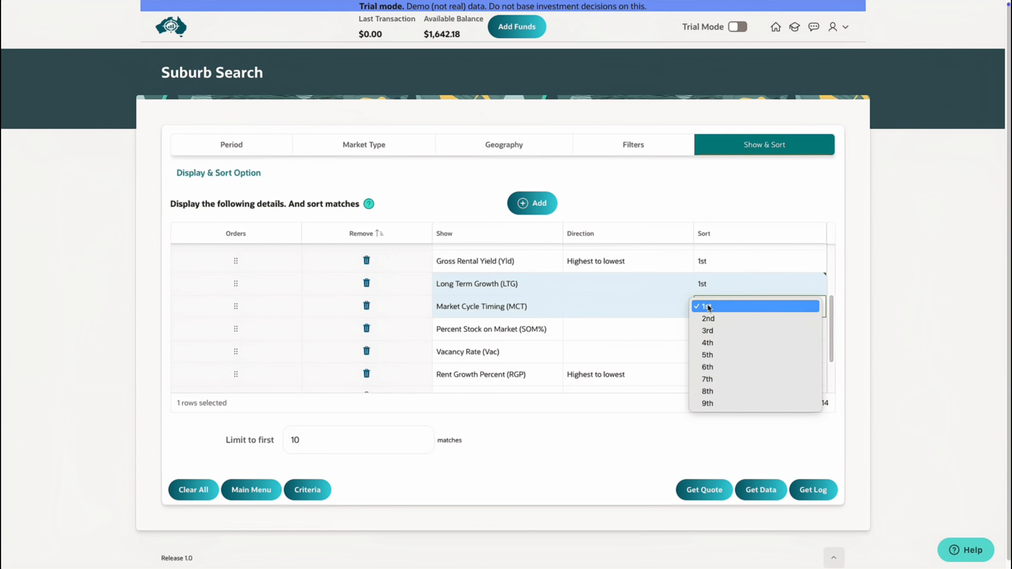
left_click(716, 342)
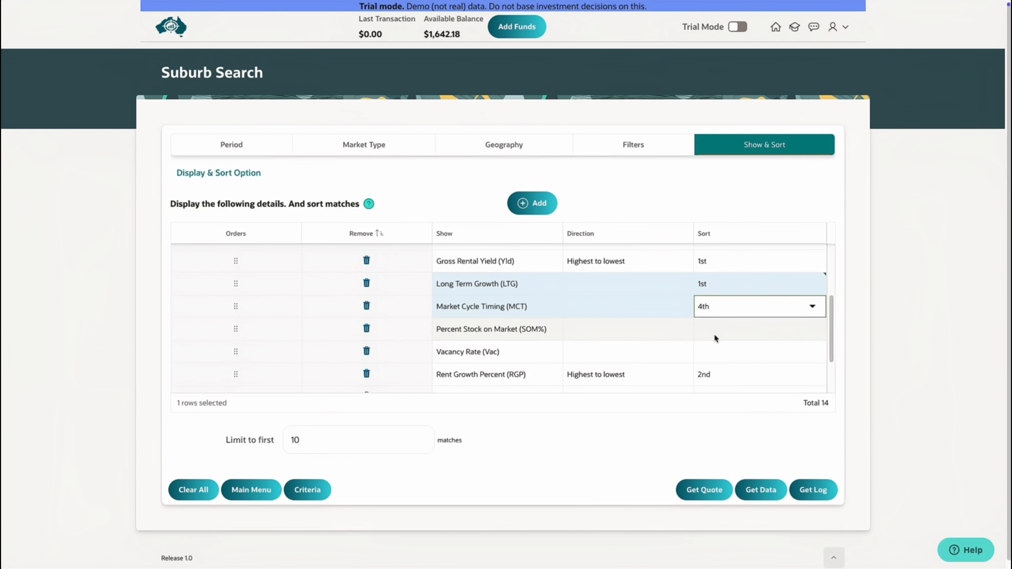
left_click(659, 308)
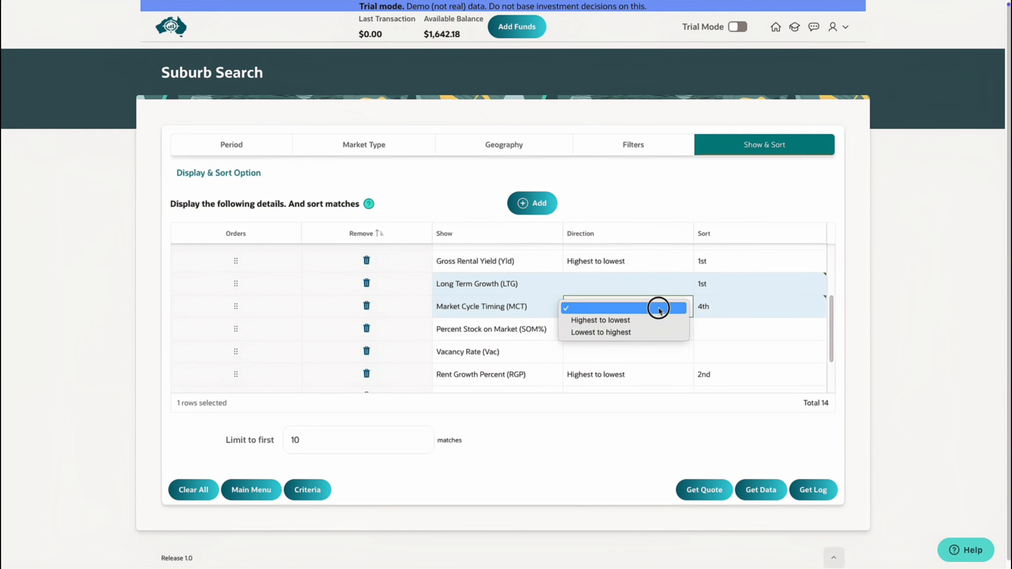
left_click(654, 322)
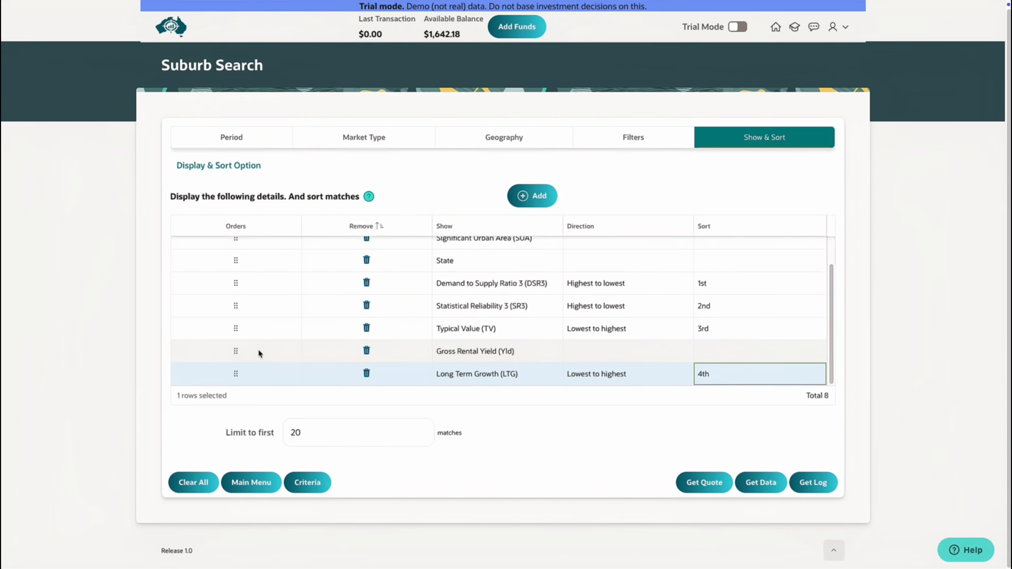
Move Gross Rental Yield (Yld) below Long Term Growth (LTG) and limit the results to the first 5 matches
left_click(251, 353)
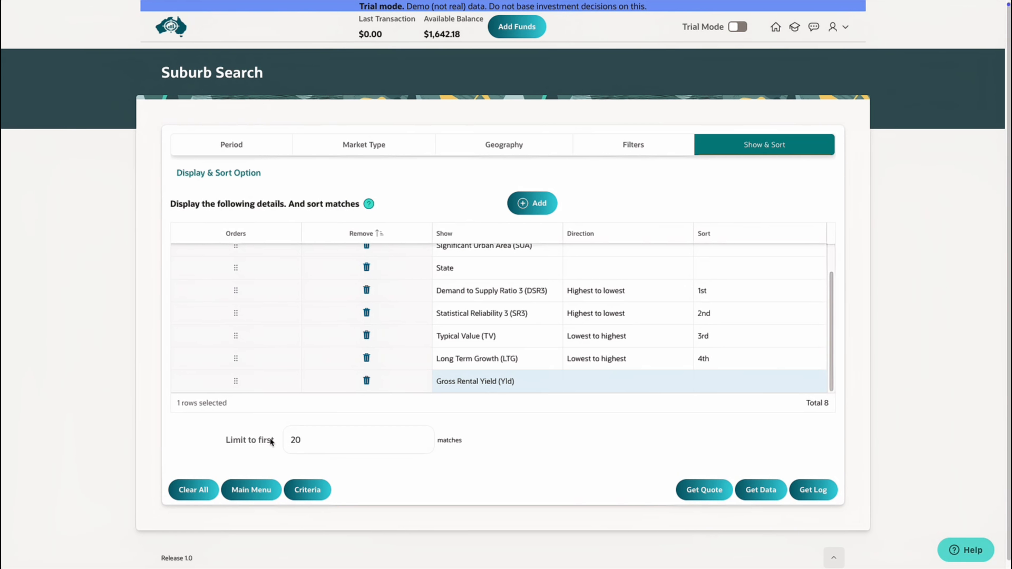
left_click(298, 439)
key("BackSpace")
type("5")
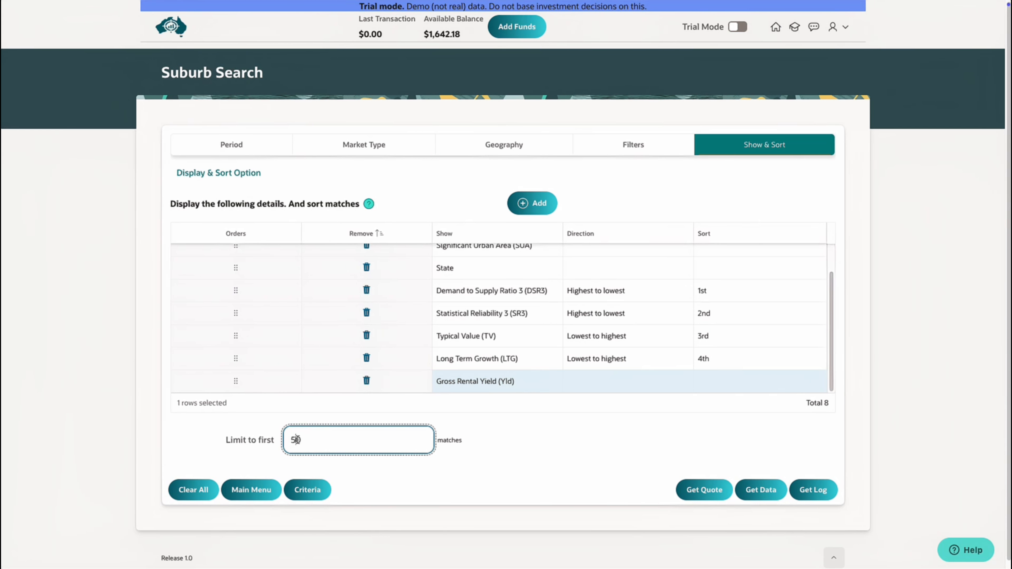
left_click(311, 441)
left_click_drag(312, 441, 275, 442)
type("5")
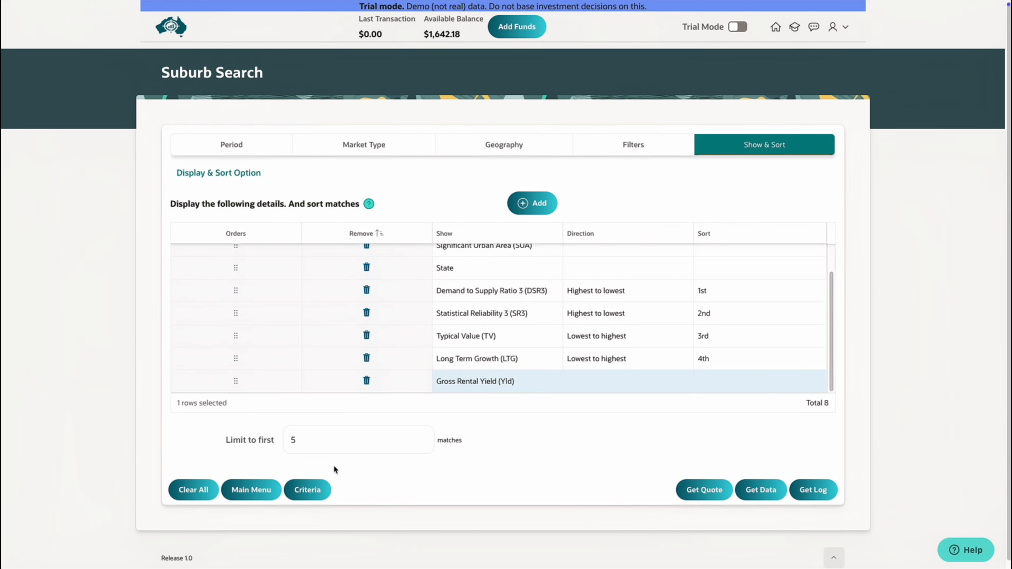
Name the criteria "Top 5 SA3s by DSR3, SR3, TV etc with TV $550k..$700k, SR3 >=60 etc, Houses only" and toggle the favourite mark on Cashflow New
left_click(313, 496)
left_click(311, 494)
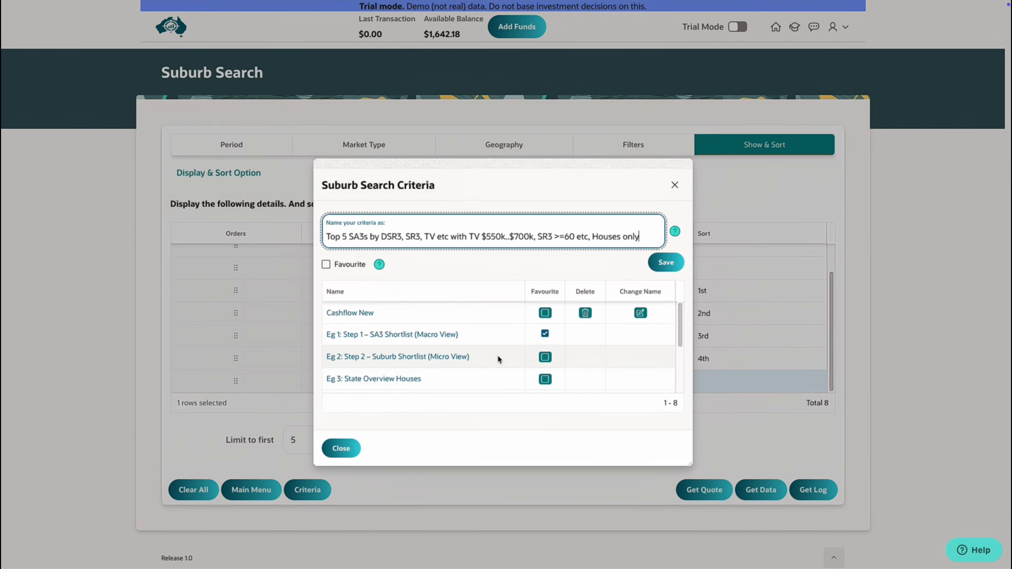
left_click(546, 314)
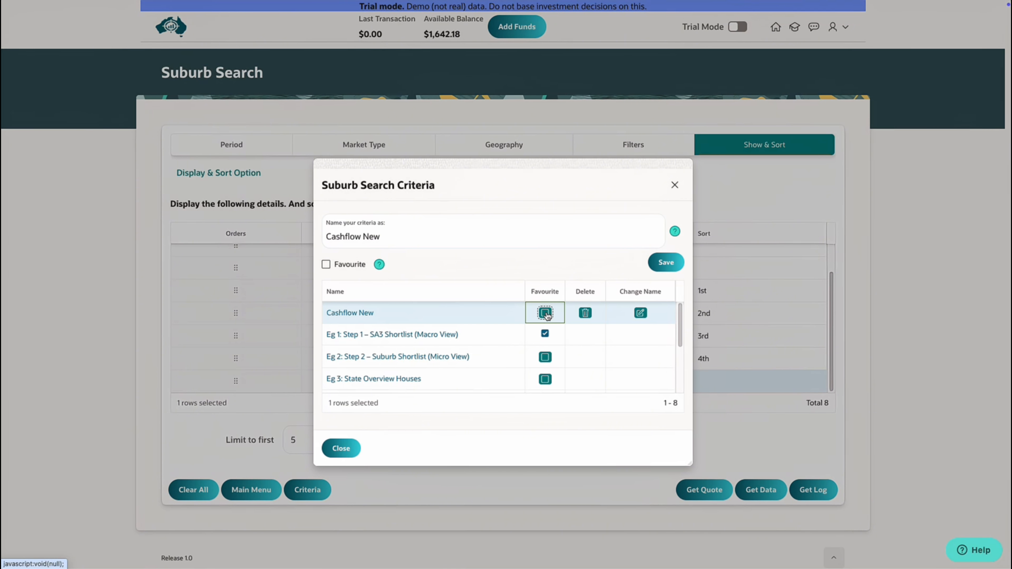
left_click(546, 313)
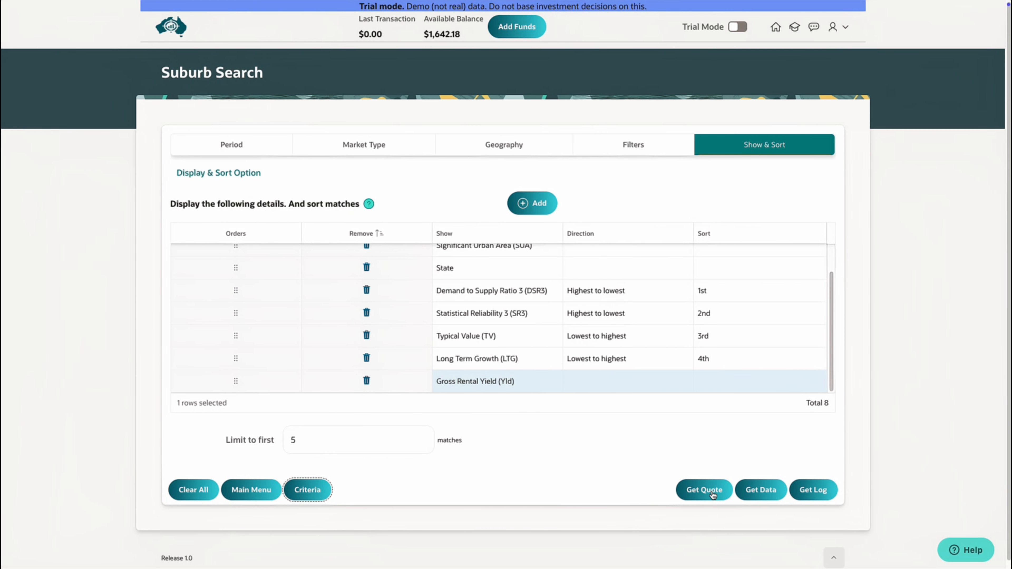
Request a cost quote for the configured search
left_click(713, 495)
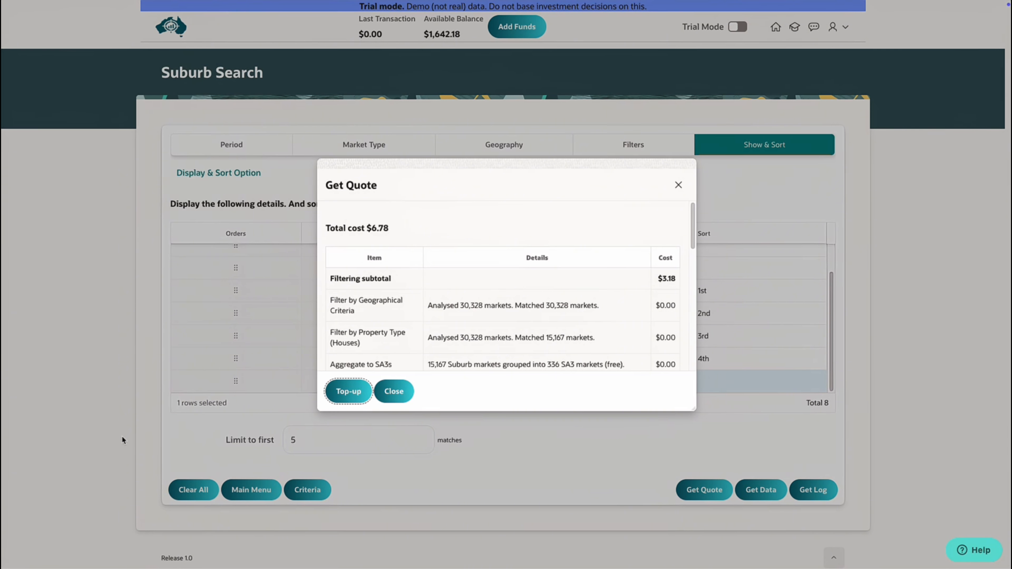
Enlarge the quote window and review its itemised filtering, sorting and display costs
left_click_drag(695, 410, 697, 550)
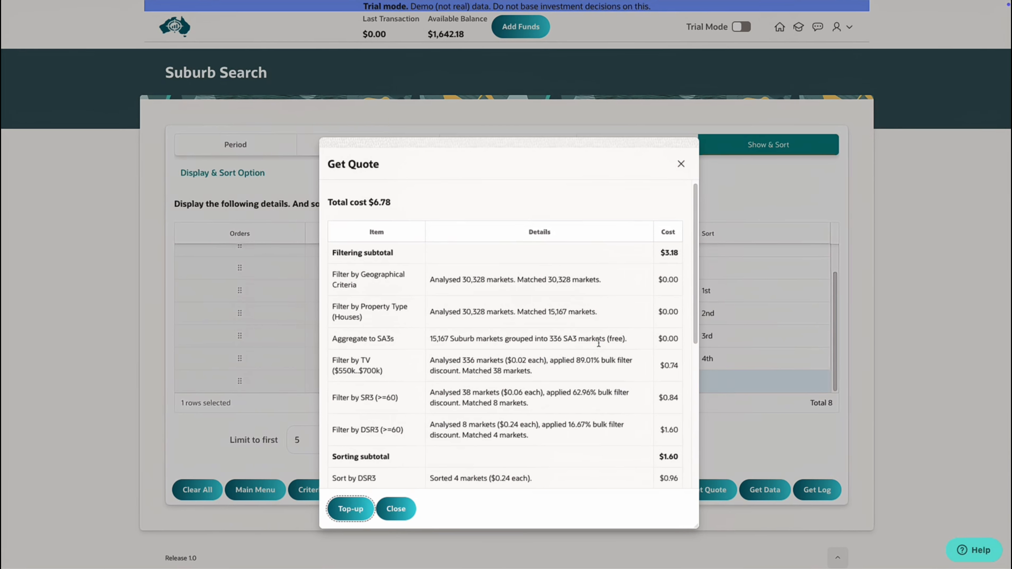
scroll(597, 343, "down", 5)
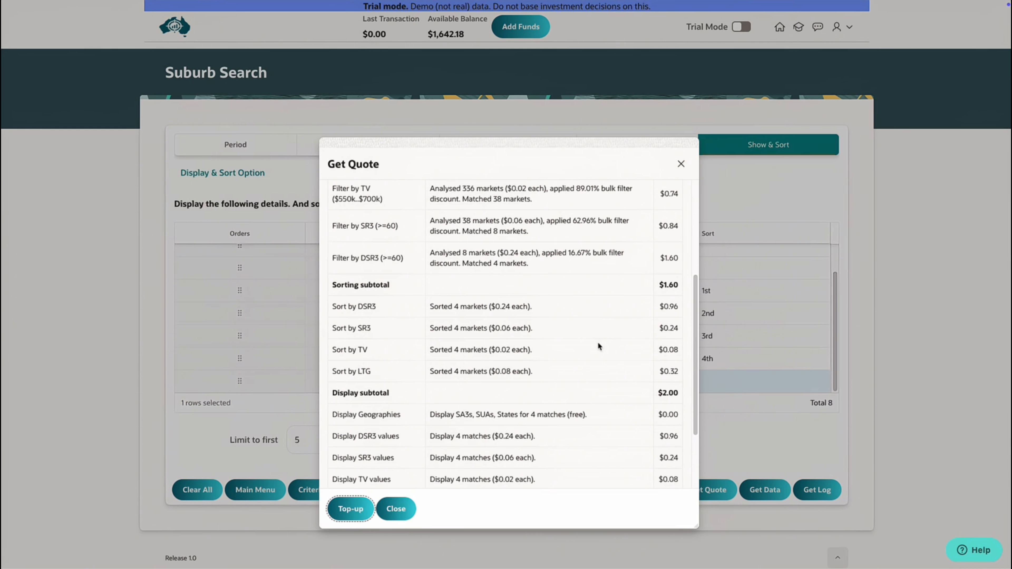
scroll(598, 342, "down", 3)
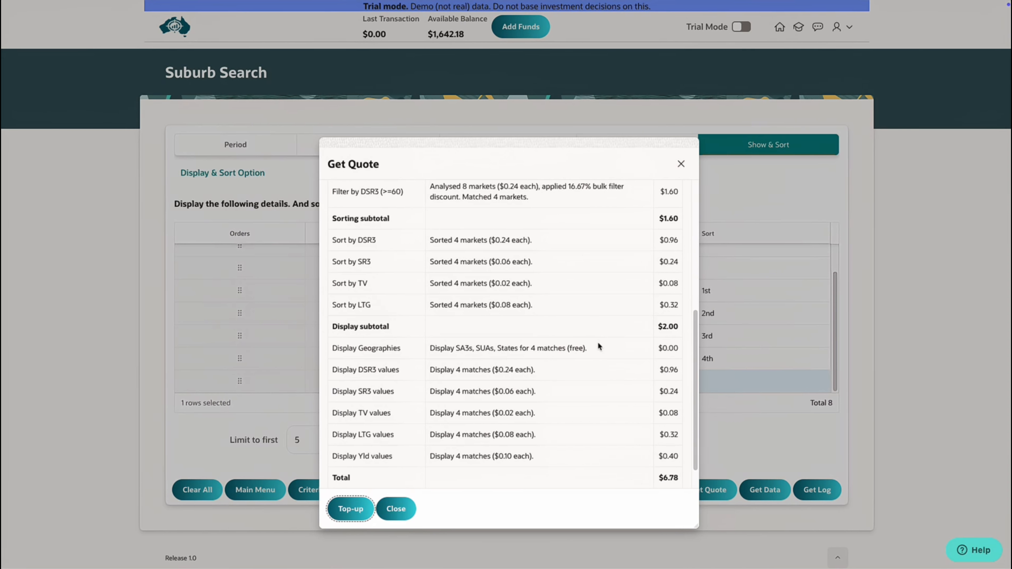
scroll(597, 342, "down", 2)
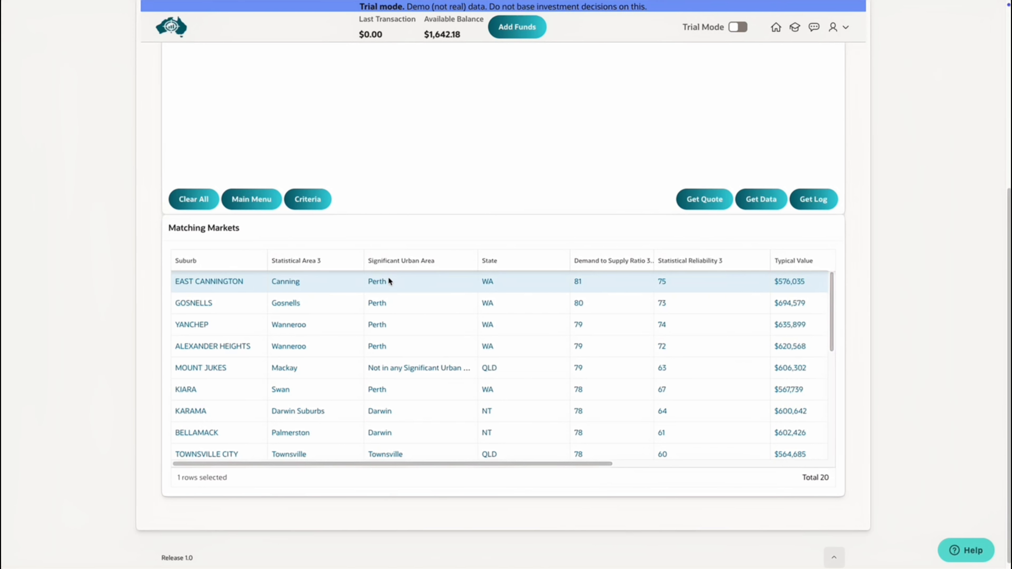
Open the options for examining Perth (SUA) Houses in greater detail from the East Cannington row of the matching markets
left_click(382, 281)
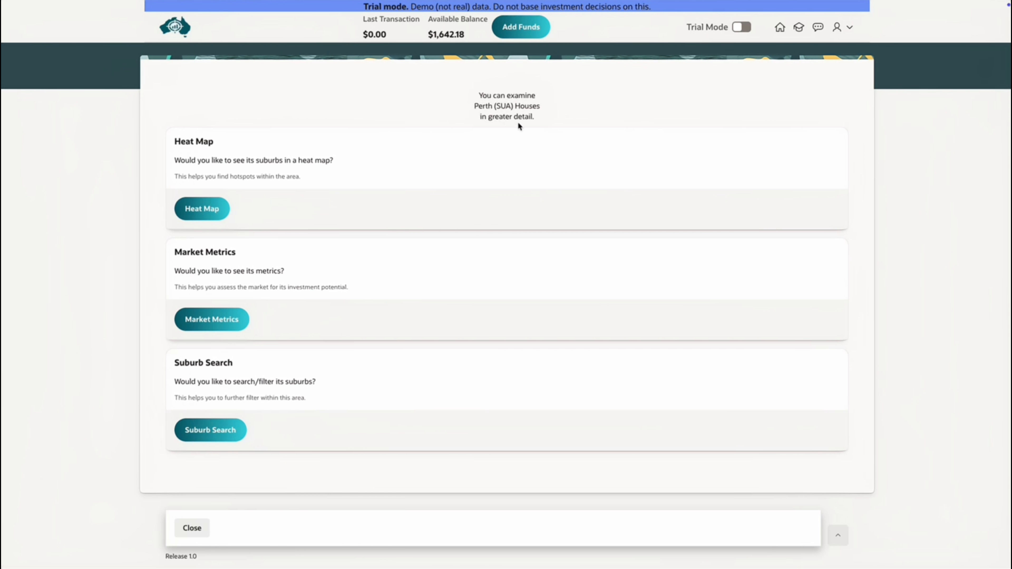
left_click_drag(544, 106, 473, 106)
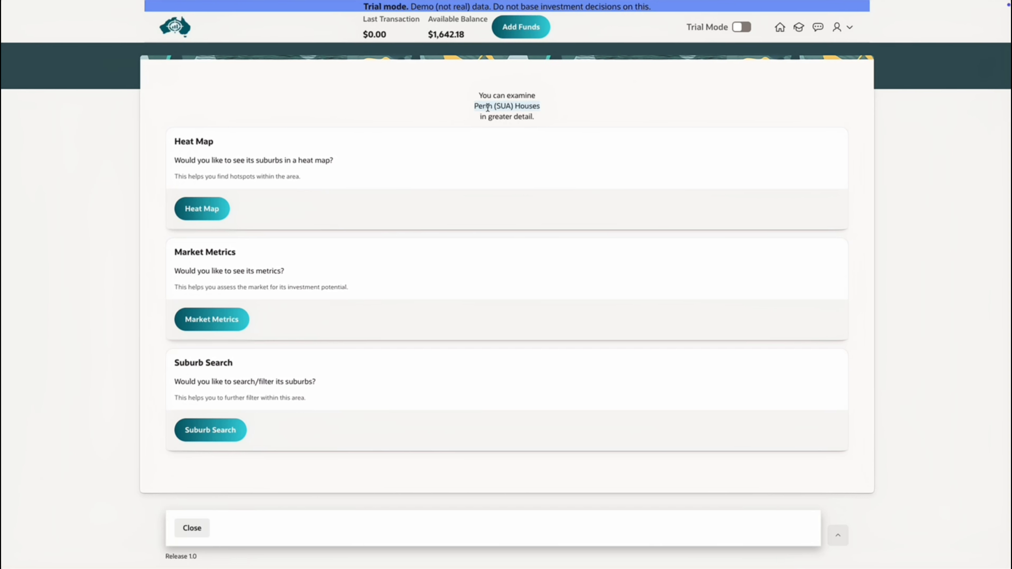
left_click(554, 115)
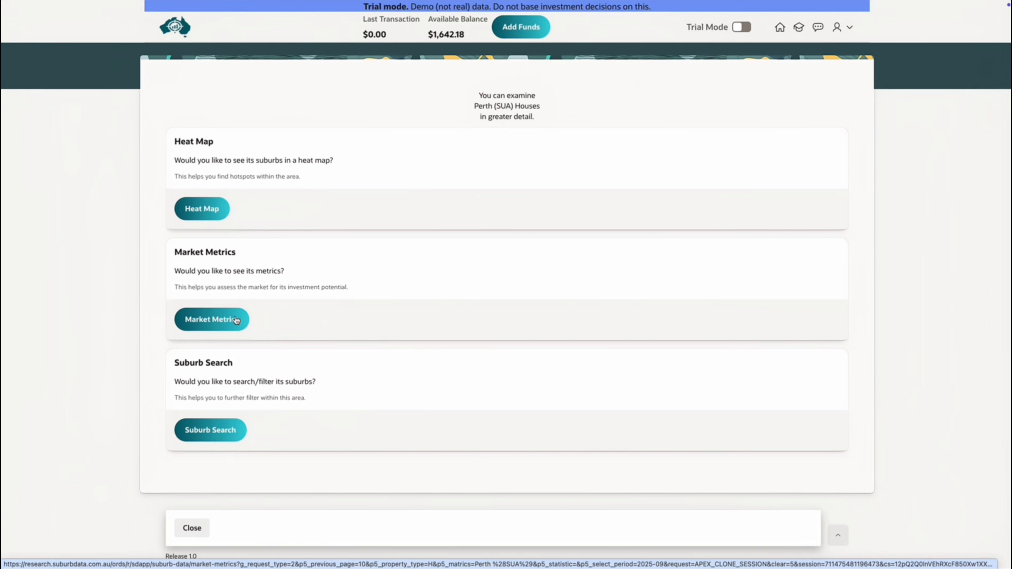
left_click(210, 216)
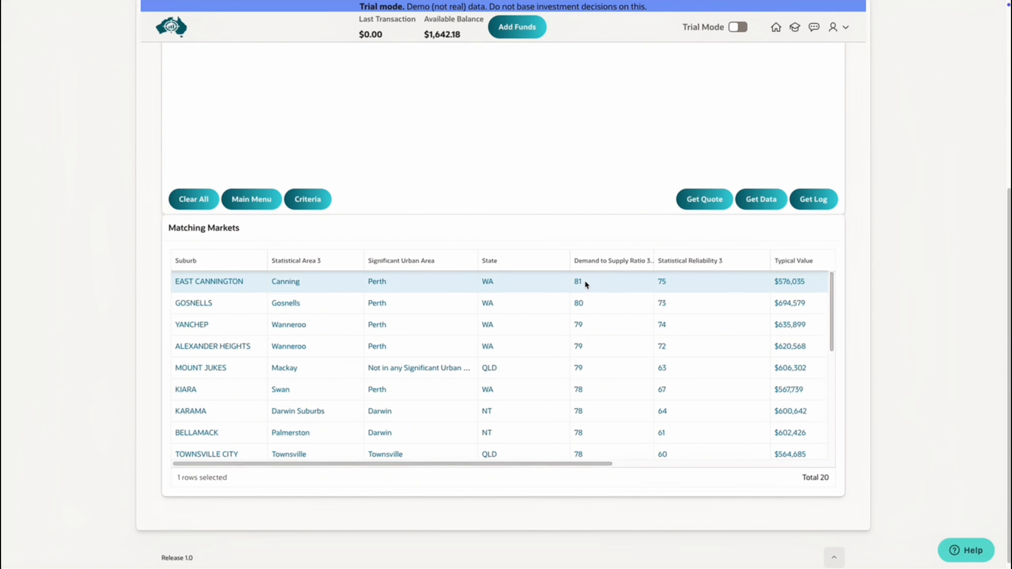
Open the Historical Chart for East Cannington's Demand to Supply Ratio 3 and check its period and plot settings
left_click(578, 281)
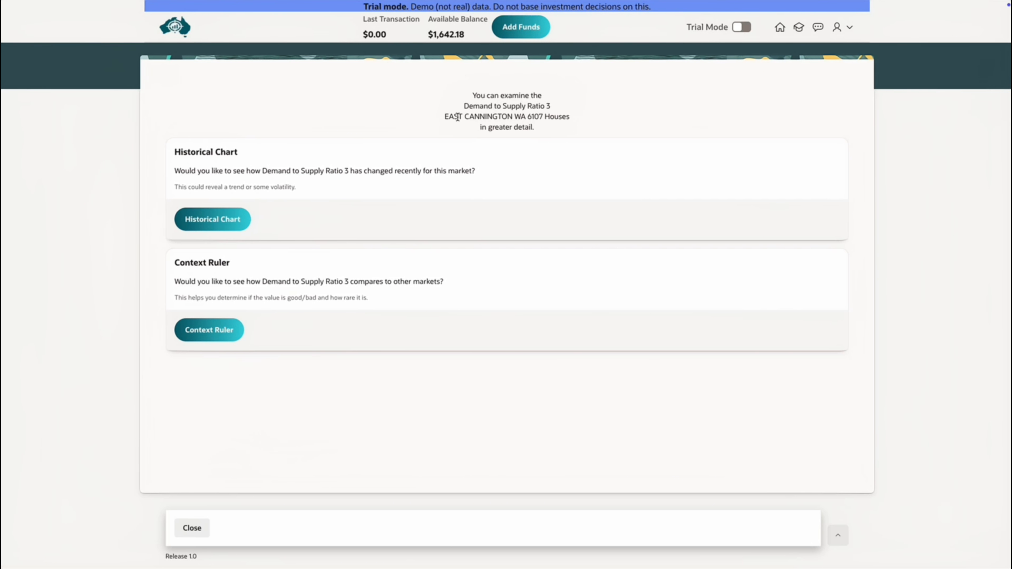
left_click(466, 107)
left_click_drag(445, 117, 579, 122)
left_click(366, 154)
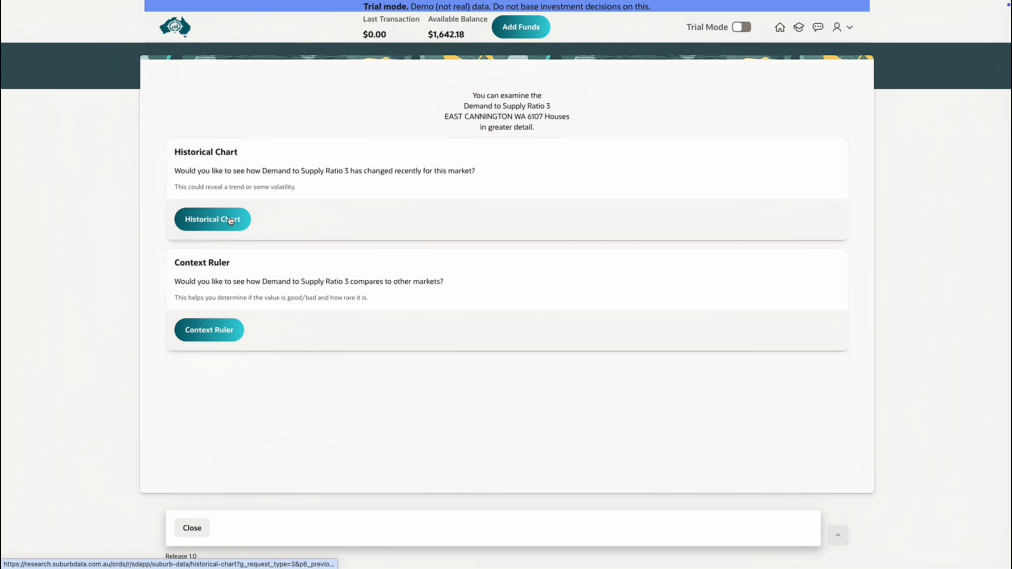
left_click(247, 216)
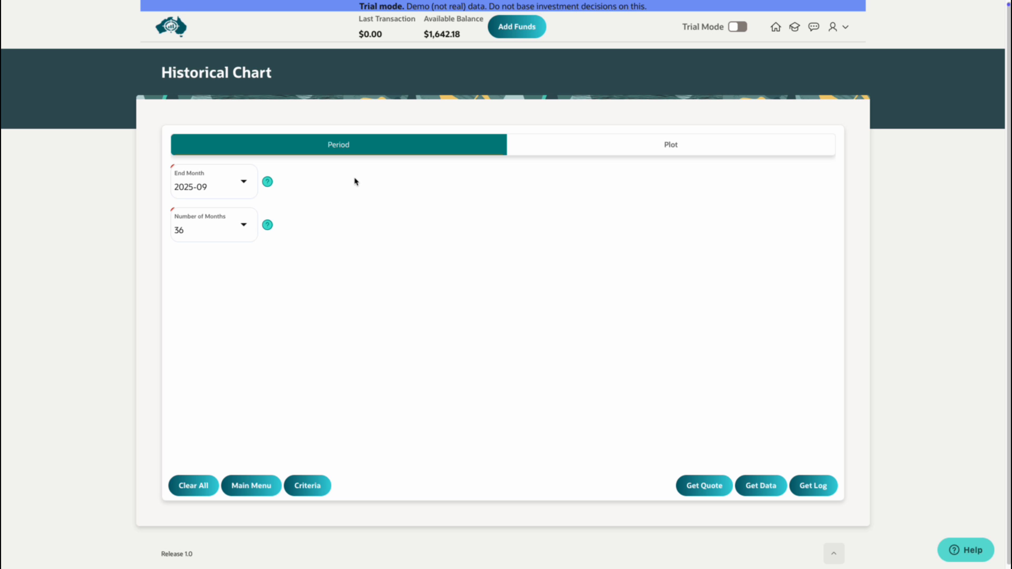
left_click(608, 146)
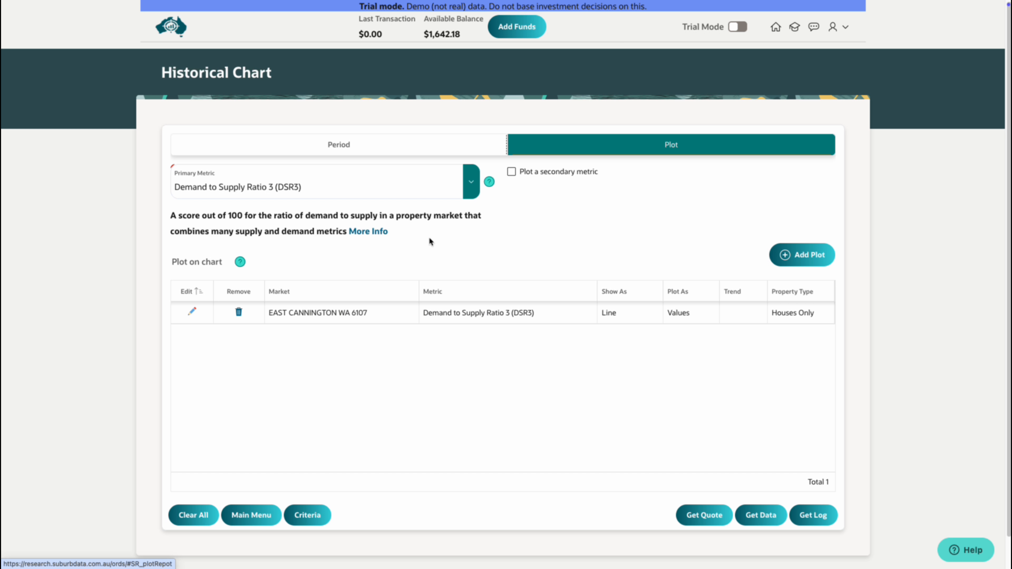
left_click(413, 150)
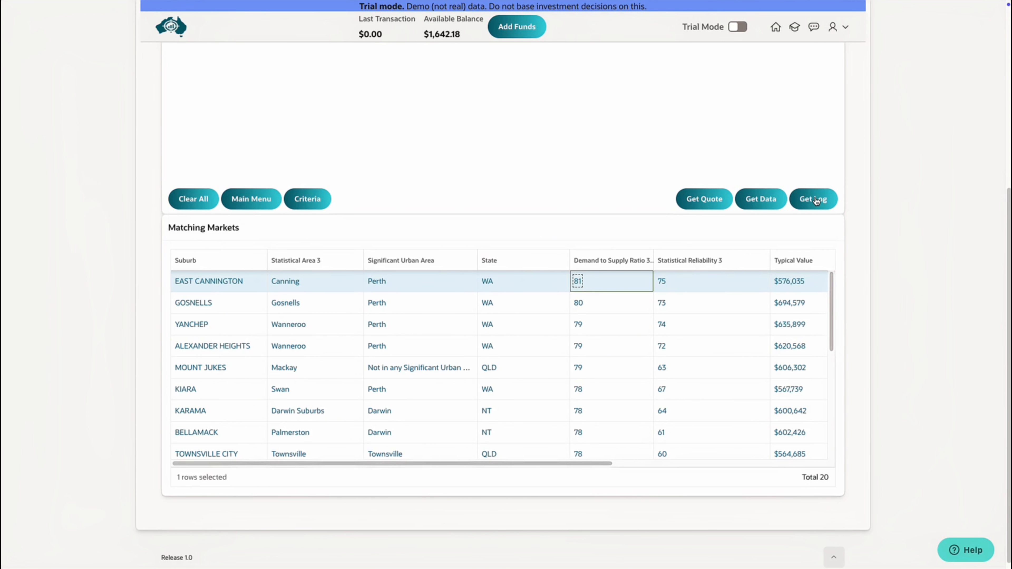
Reopen the most recent Suburb Search request from the request log and retrieve its matching markets
left_click(815, 199)
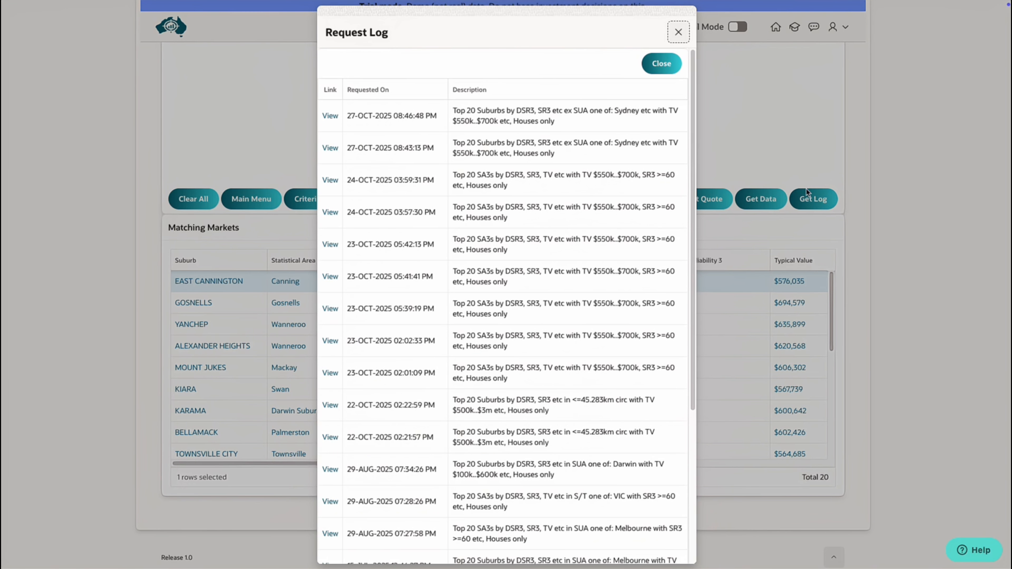
left_click(336, 116)
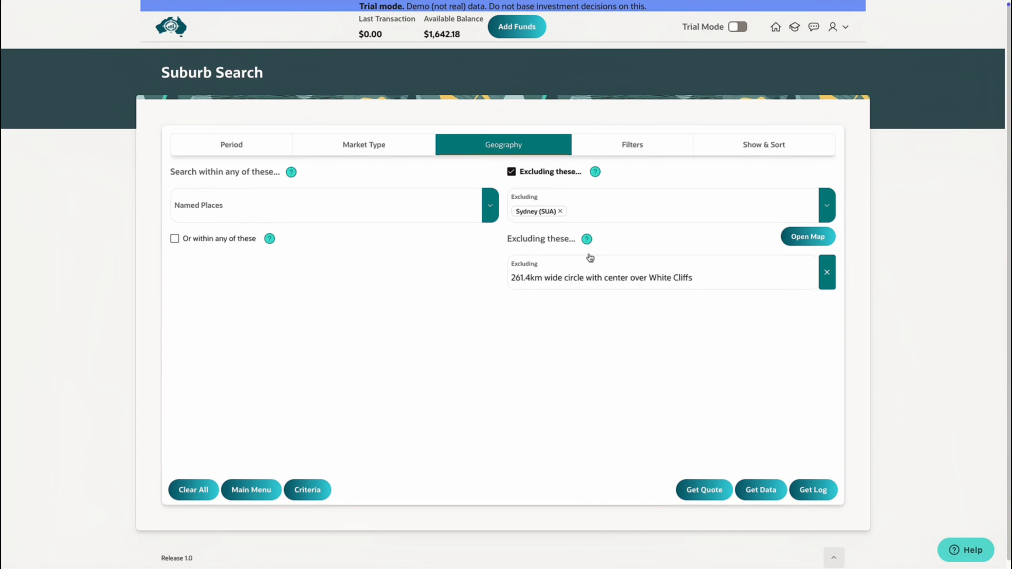
left_click(765, 492)
left_click(765, 492)
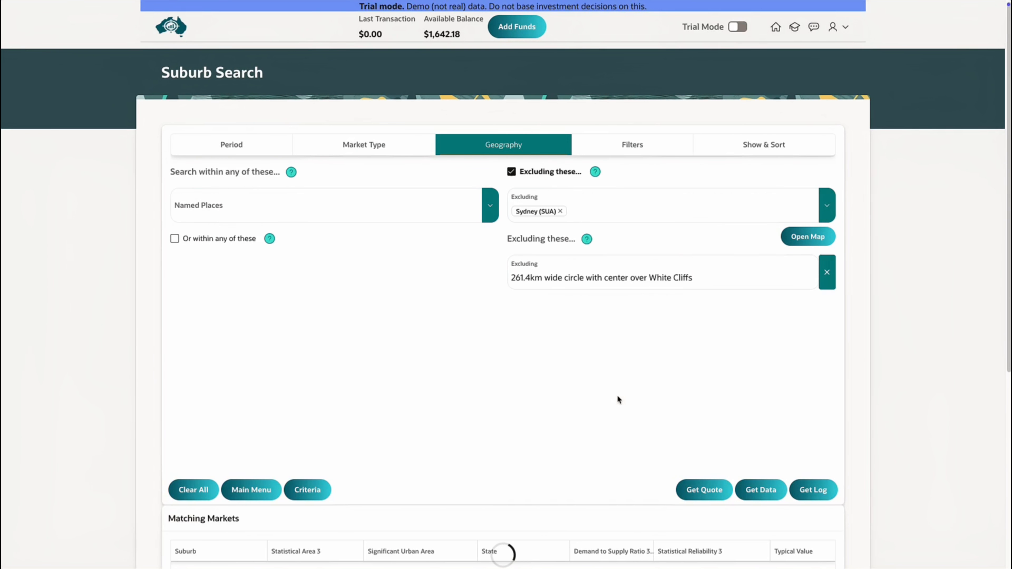
scroll(616, 394, "down", 5)
scroll(616, 394, "down", 2)
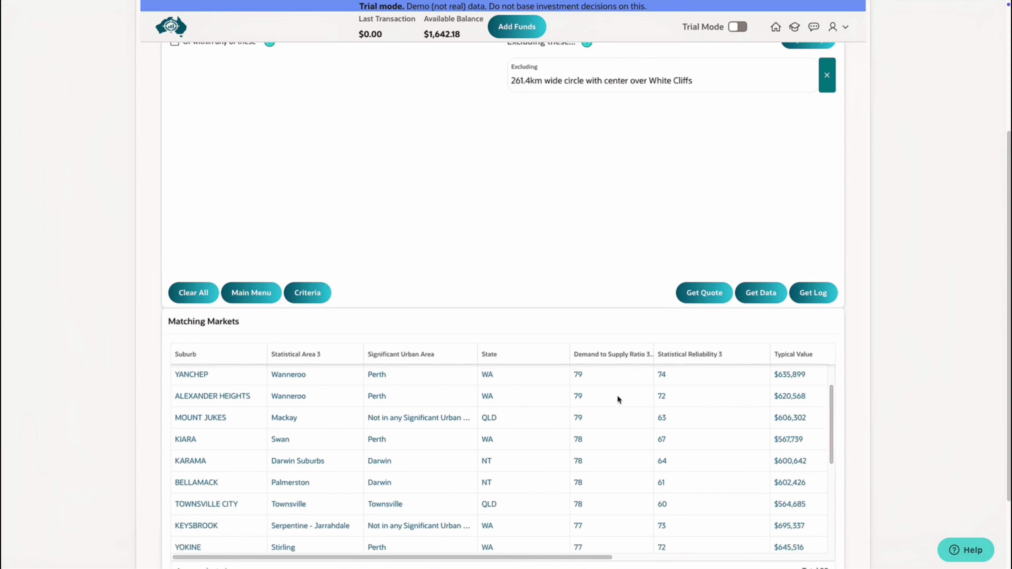
scroll(734, 409, "down", 1)
scroll(853, 420, "down", 2)
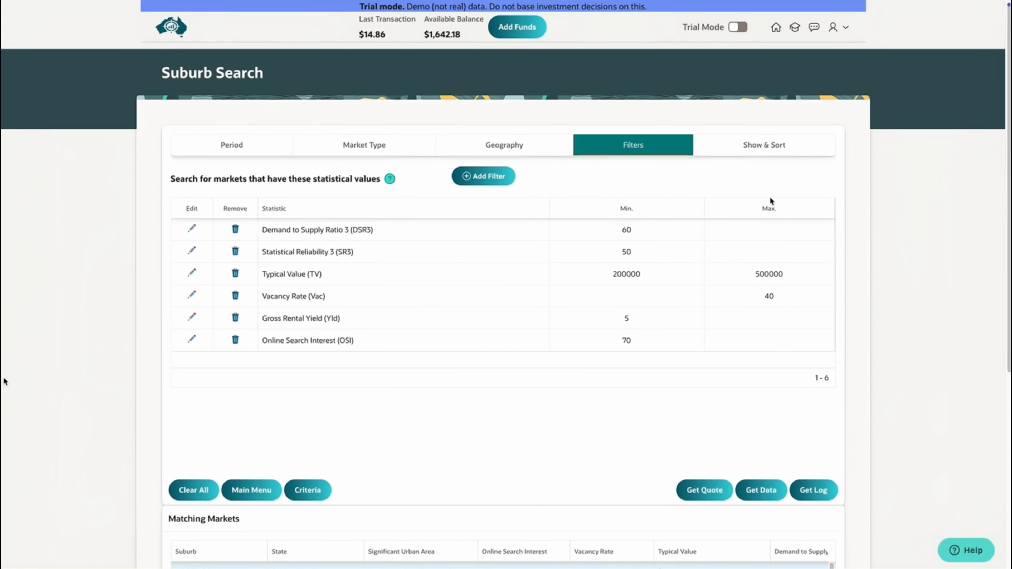
Check the display, sort and period settings of the 2020-09 search and retrieve its matching markets
left_click(771, 151)
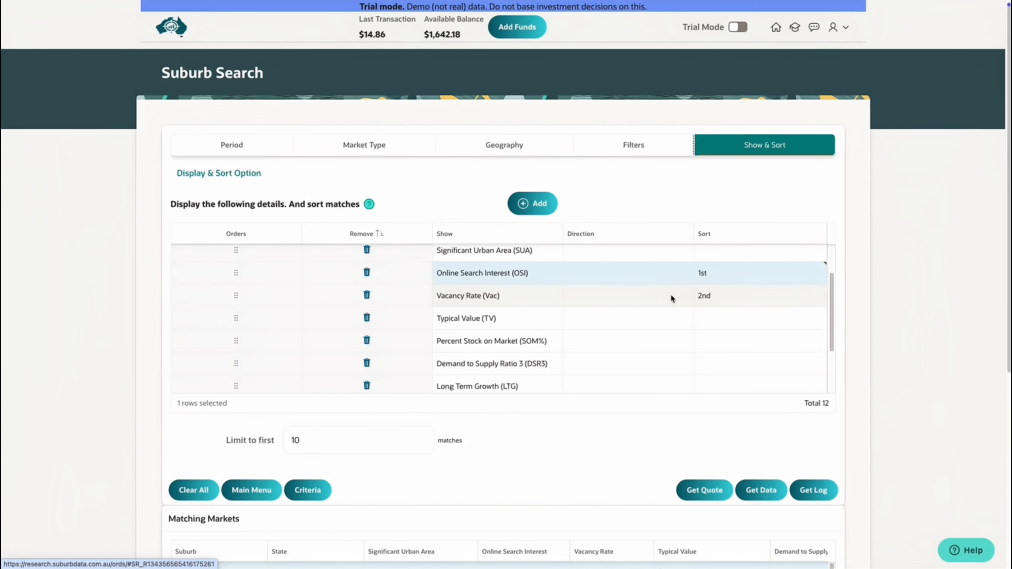
left_click(246, 149)
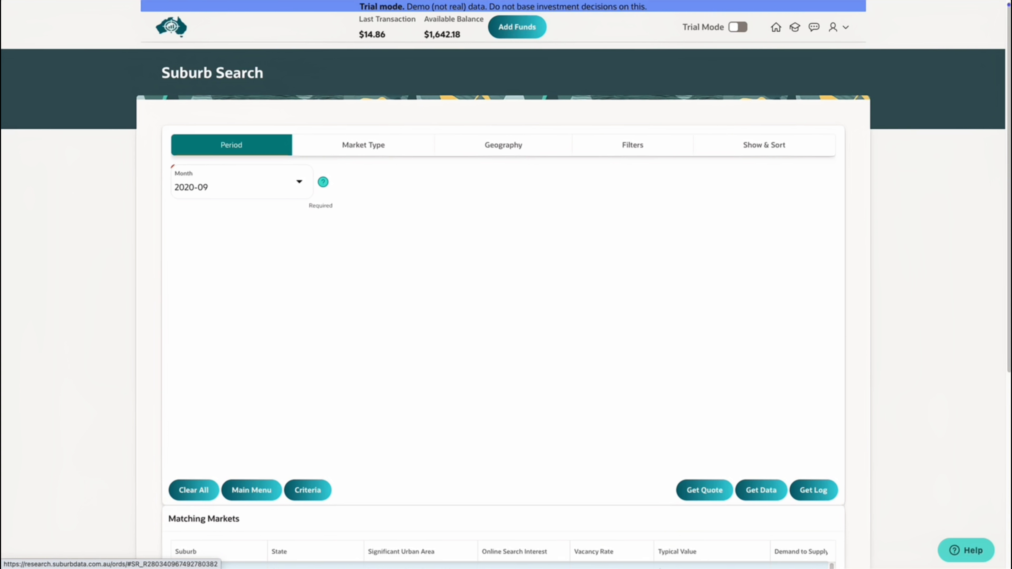
left_click(763, 490)
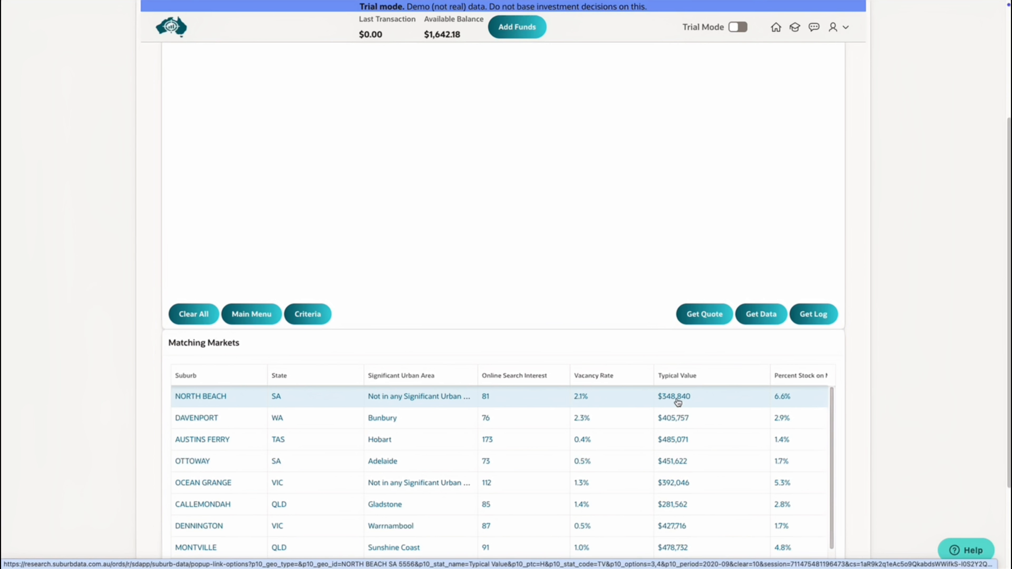
Open the Historical Chart for North Beach's Typical Value and set the number of months to 60
left_click(677, 398)
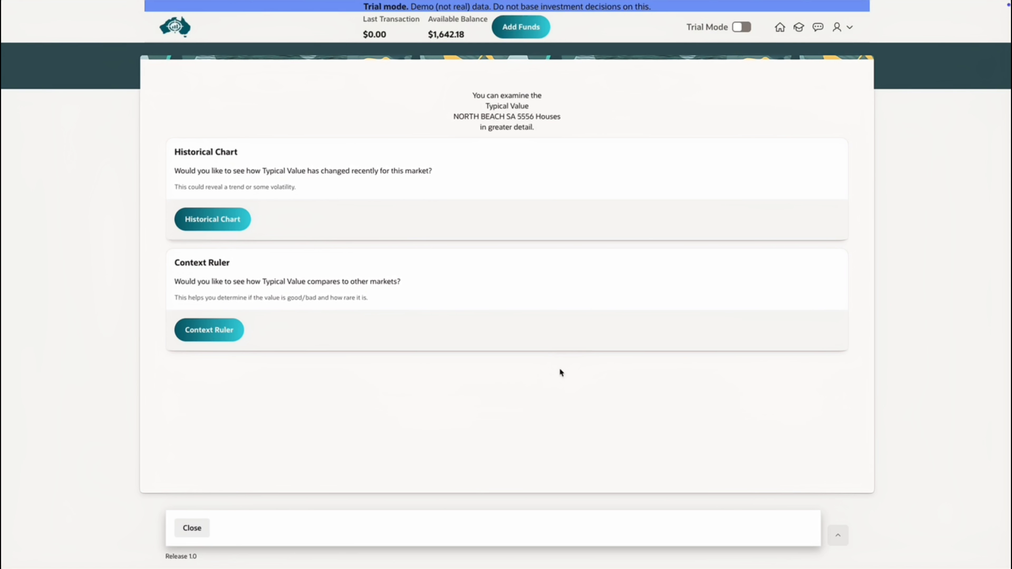
left_click(241, 220)
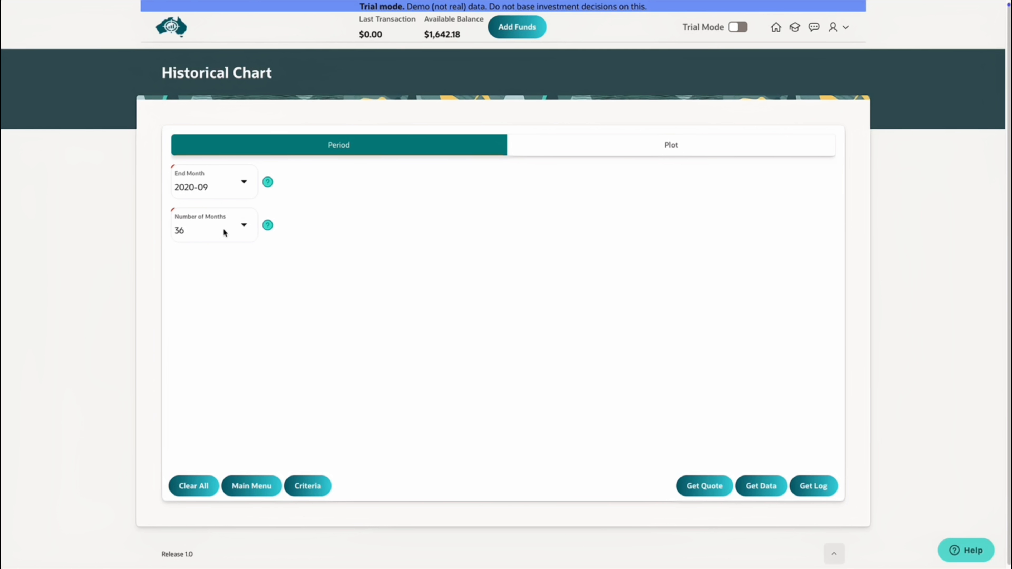
left_click(224, 229)
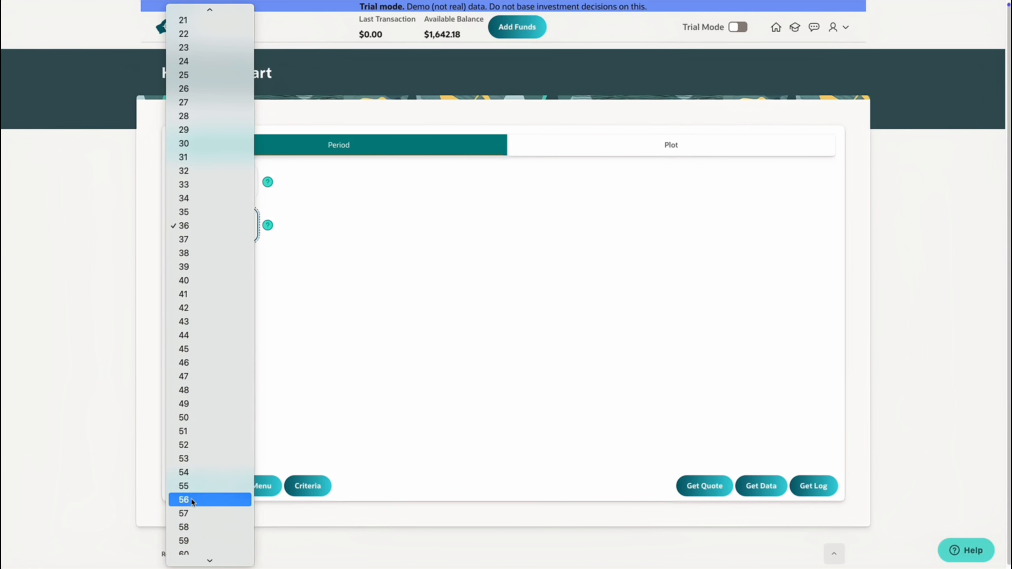
left_click(190, 550)
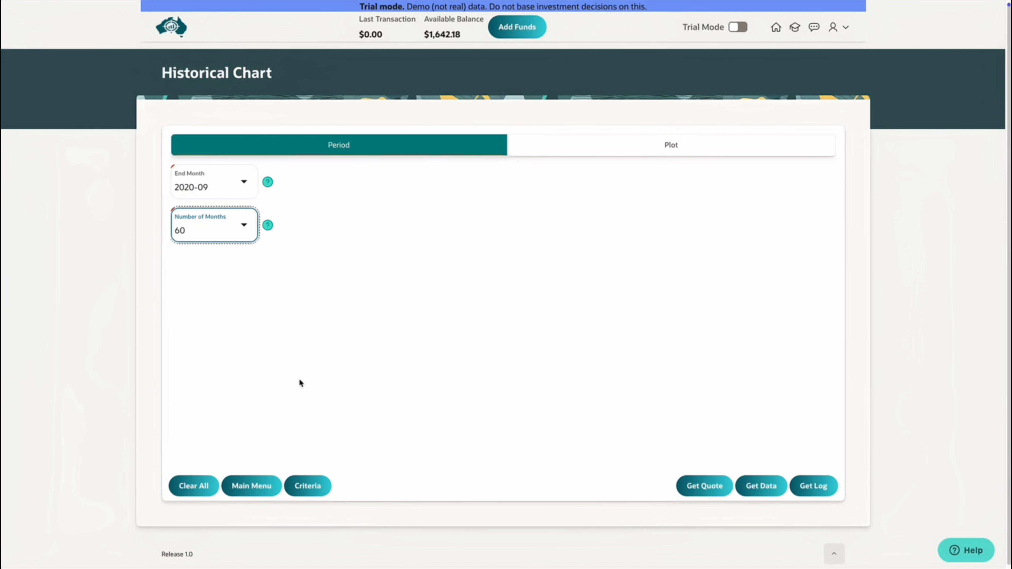
Add Australia, Houses Only, as a second Typical Value line plot and generate the historical chart
left_click(648, 137)
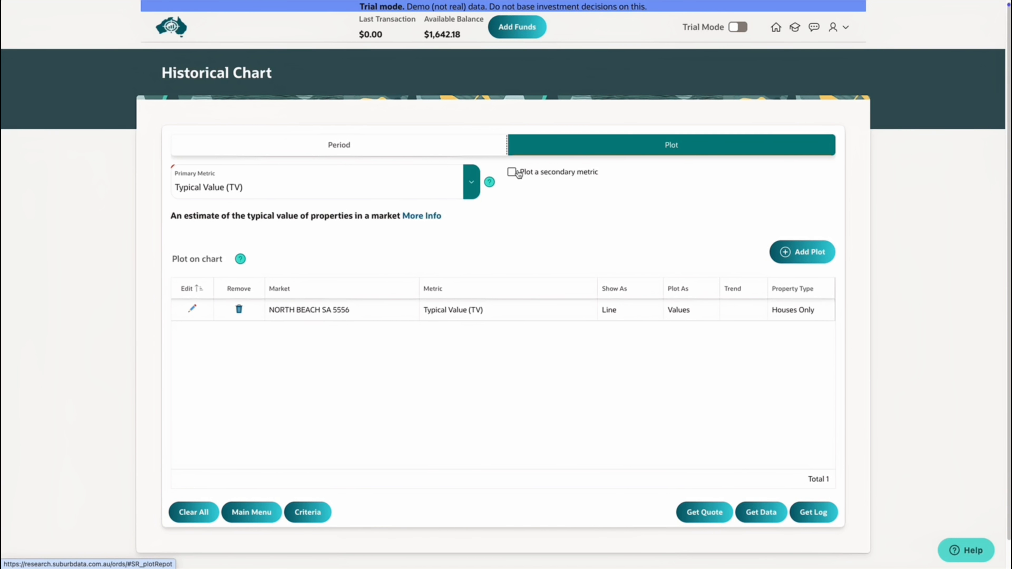
left_click(770, 250)
left_click(472, 221)
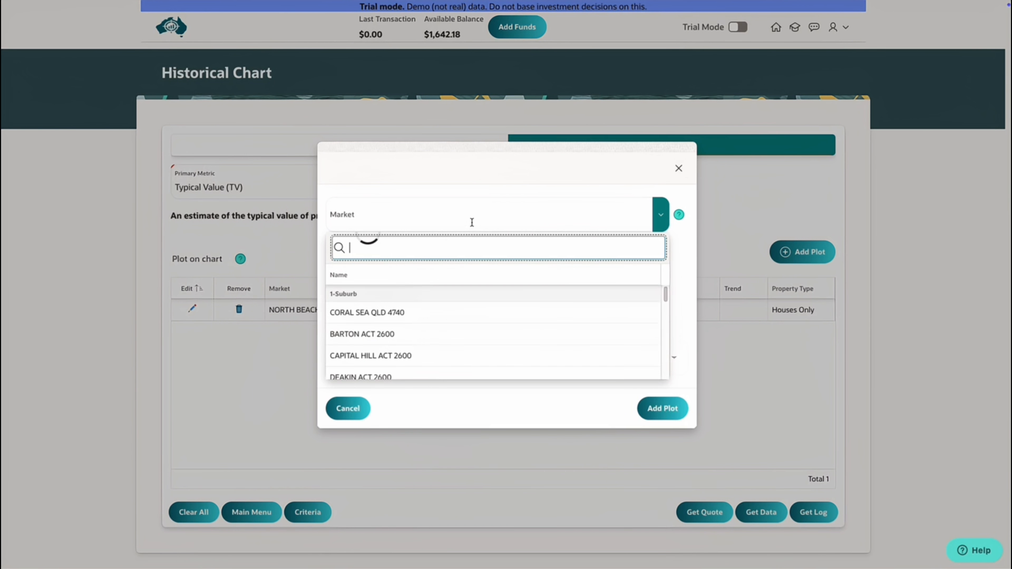
type("aus")
left_click(488, 334)
left_click(662, 409)
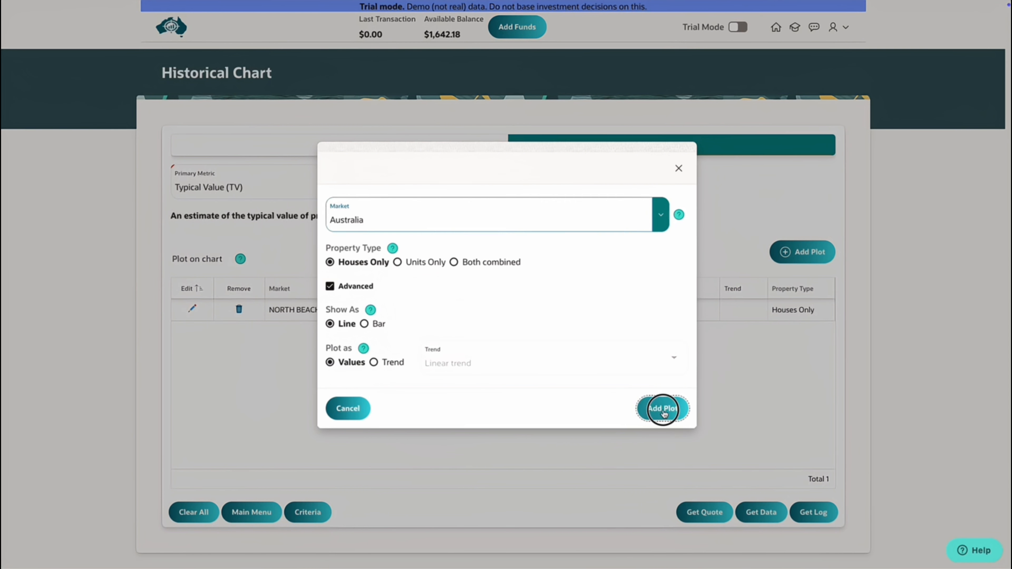
left_click(761, 512)
scroll(423, 405, "down", 5)
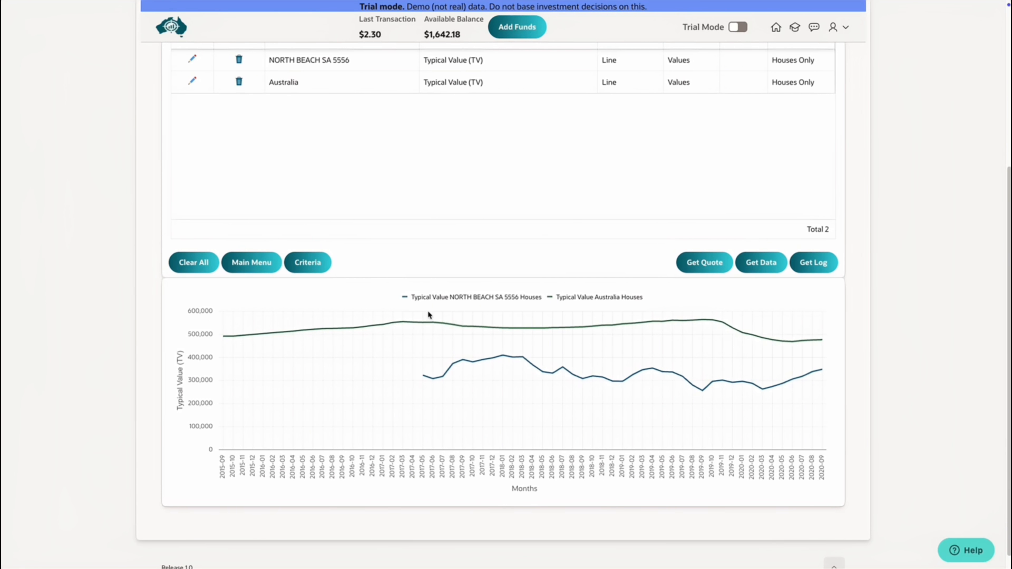